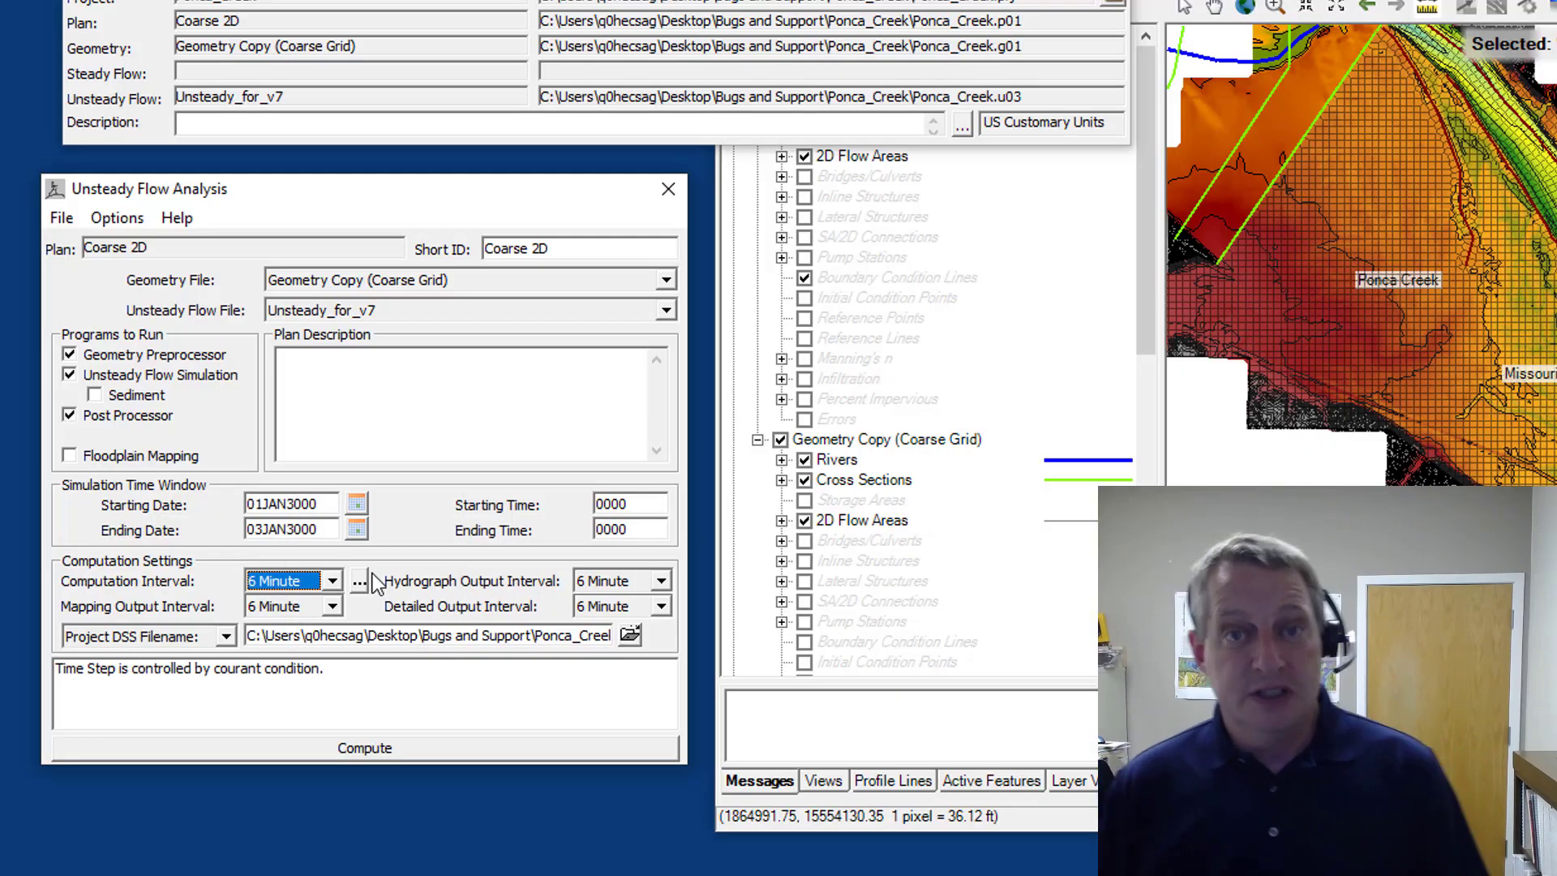
Open the unsteady computation options and tolerances for the Coarse 2D plan and reposition the dialog.
click(137, 221)
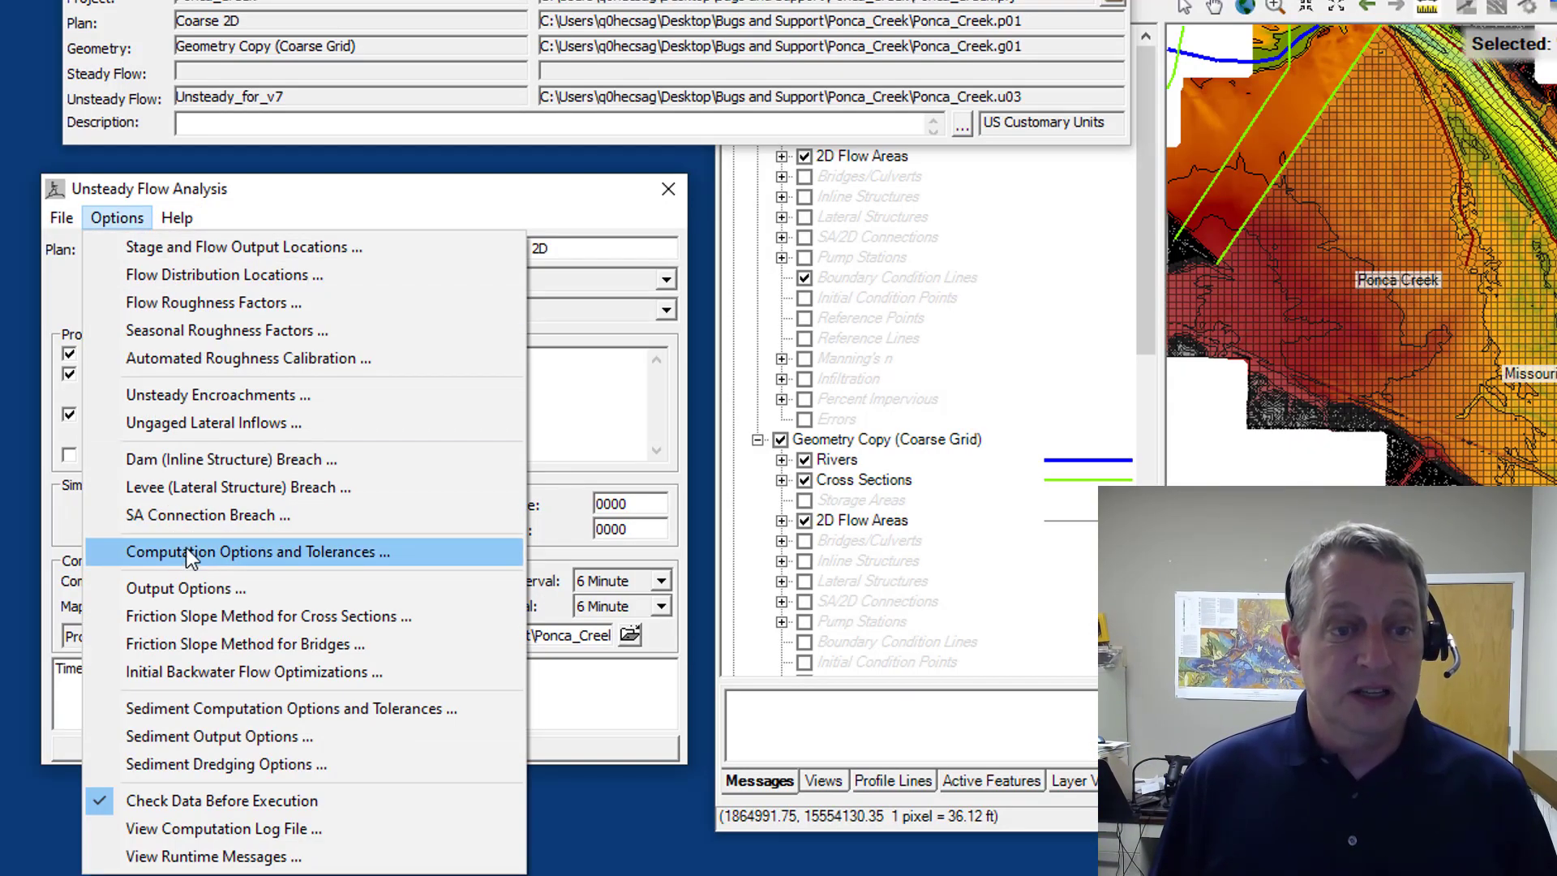
click(561, 531)
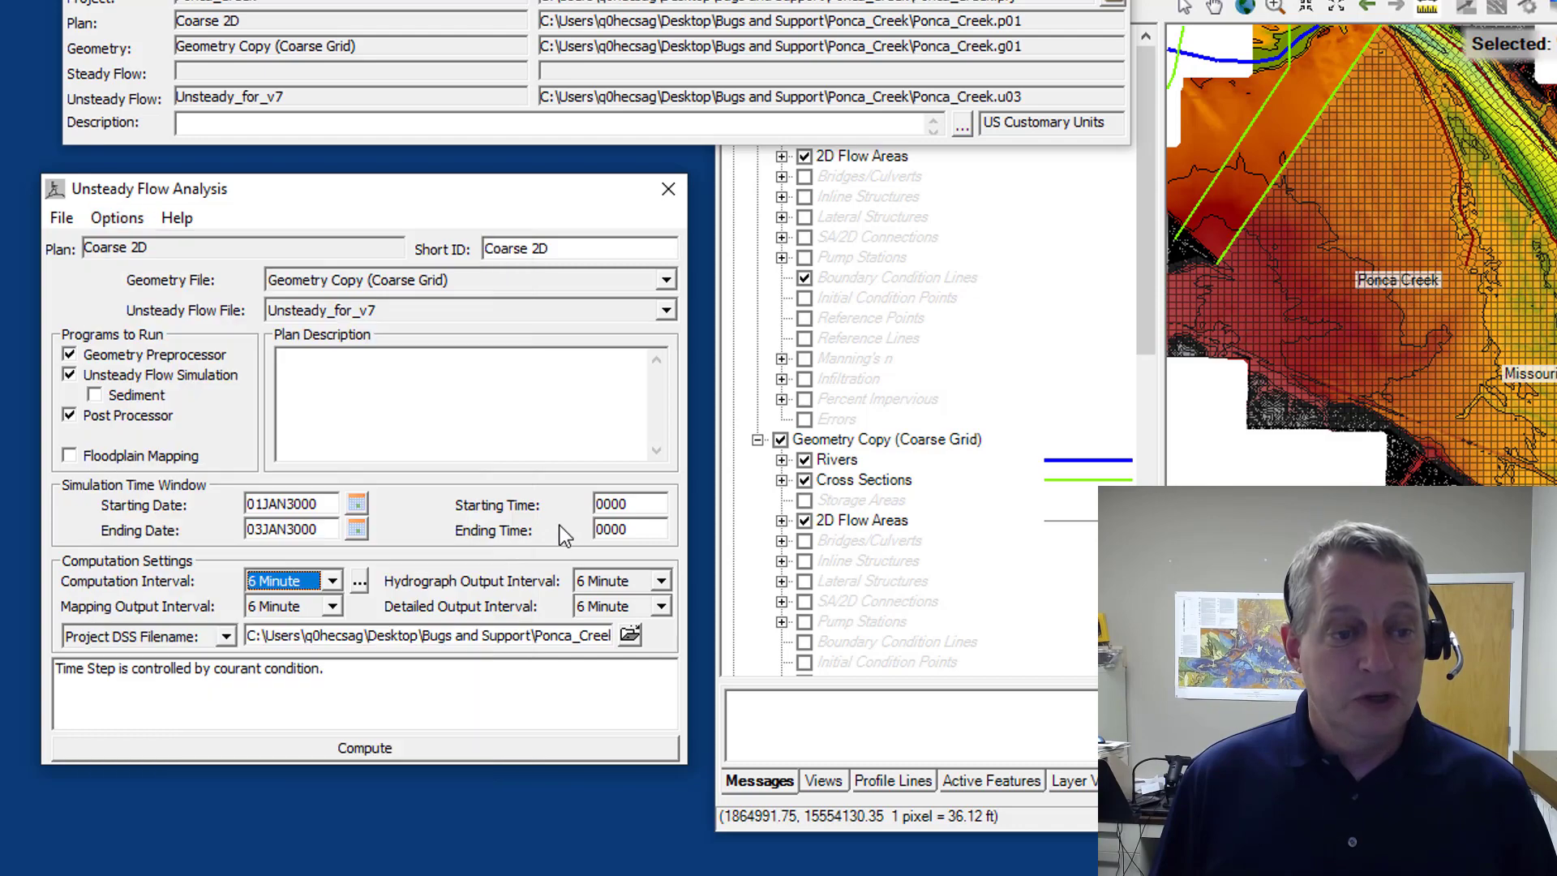
click(360, 581)
drag(718, 215, 718, 140)
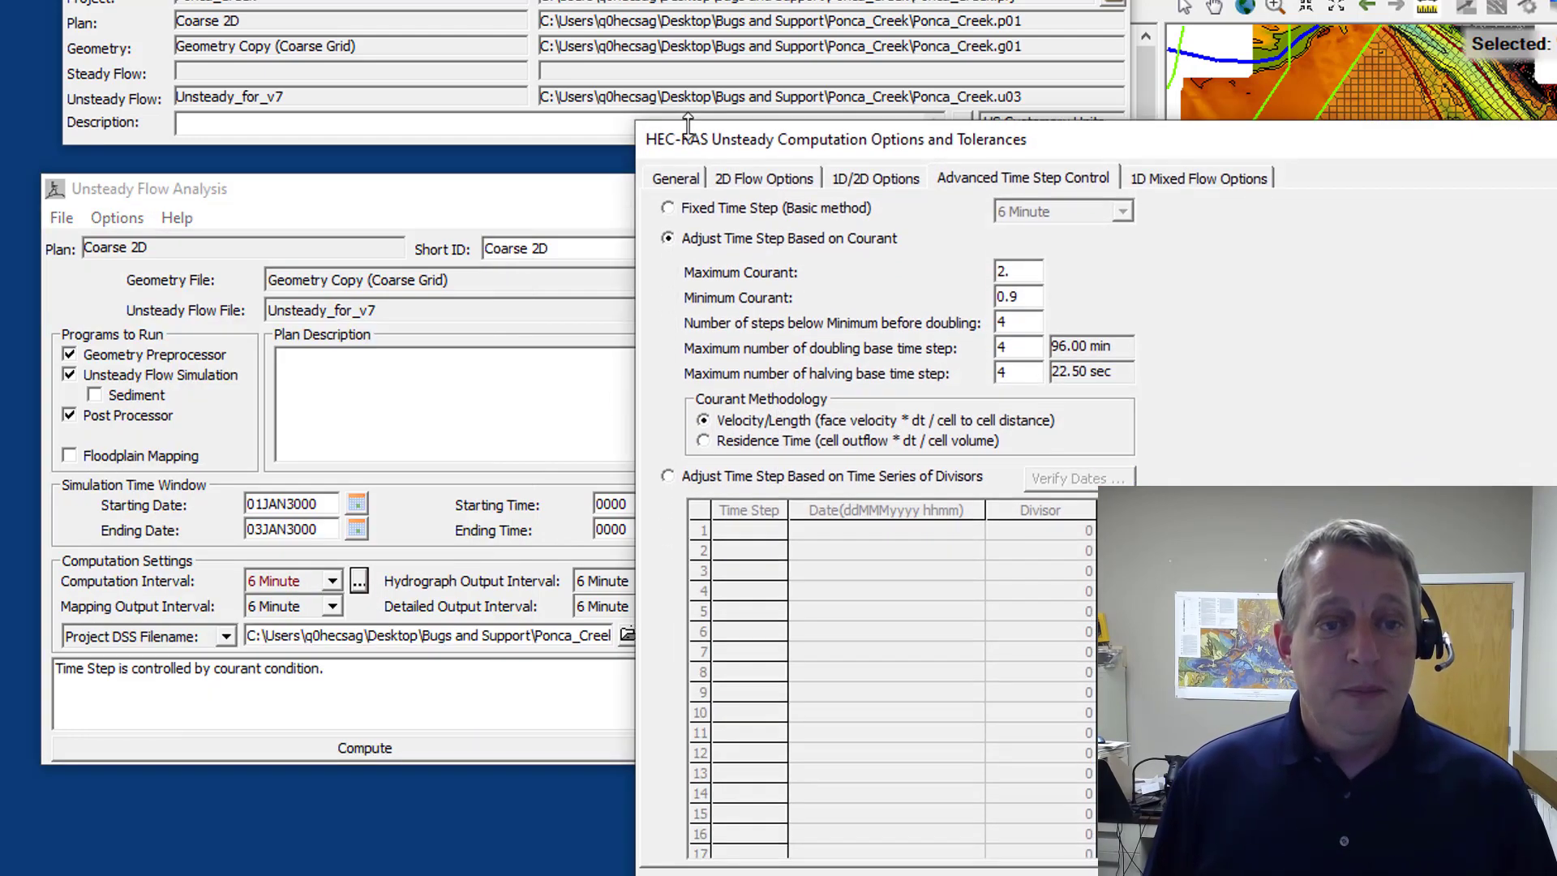
drag(827, 154, 459, 56)
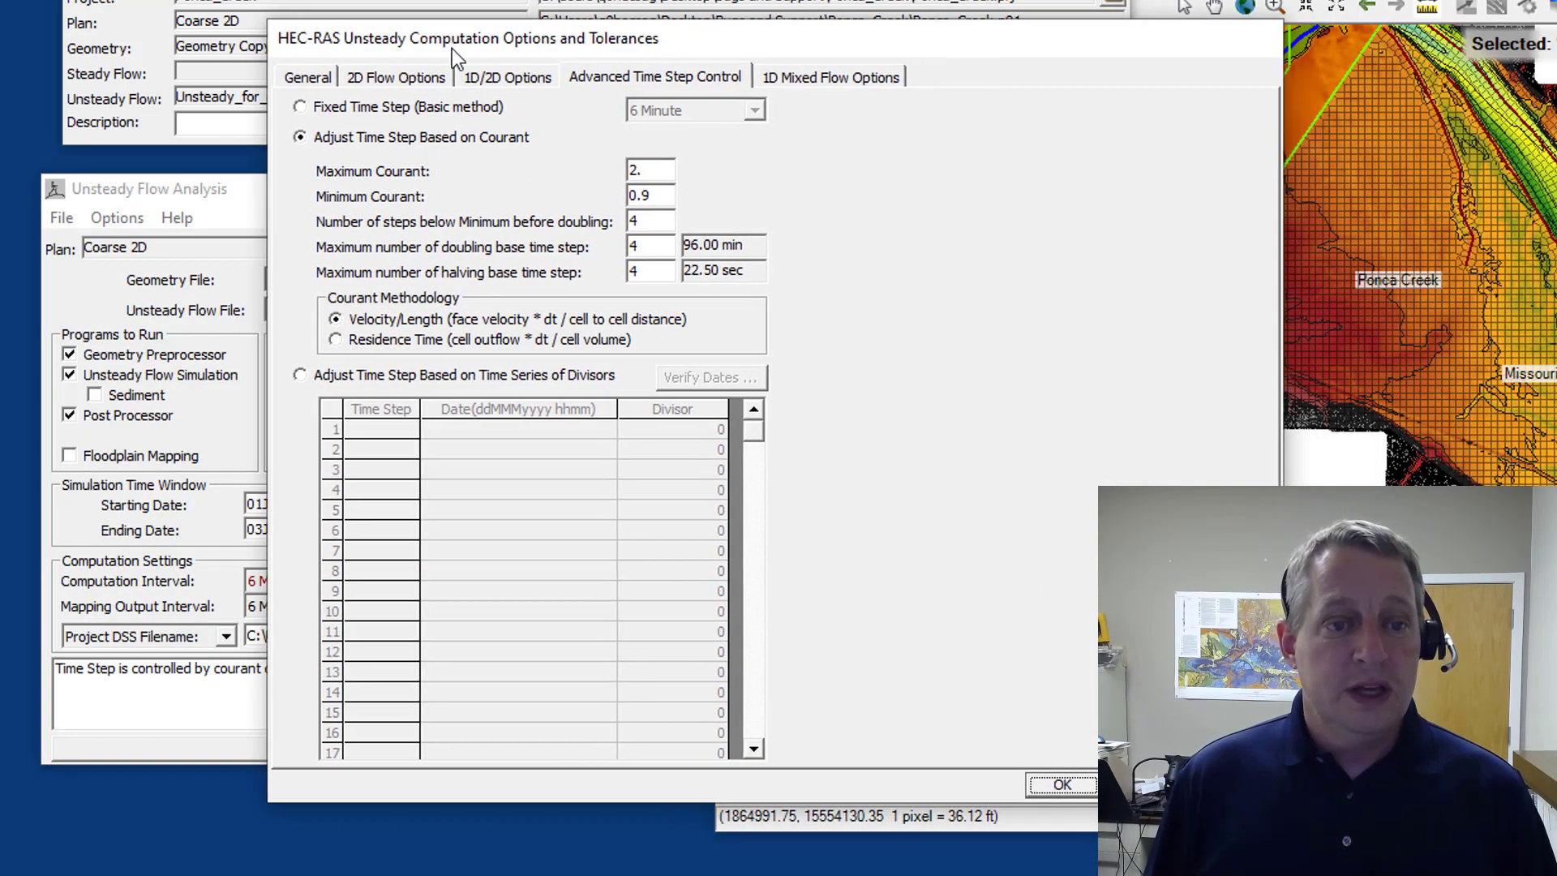
Review the general, 2D flow and 1D/2D computation settings of the unsteady plan.
click(312, 81)
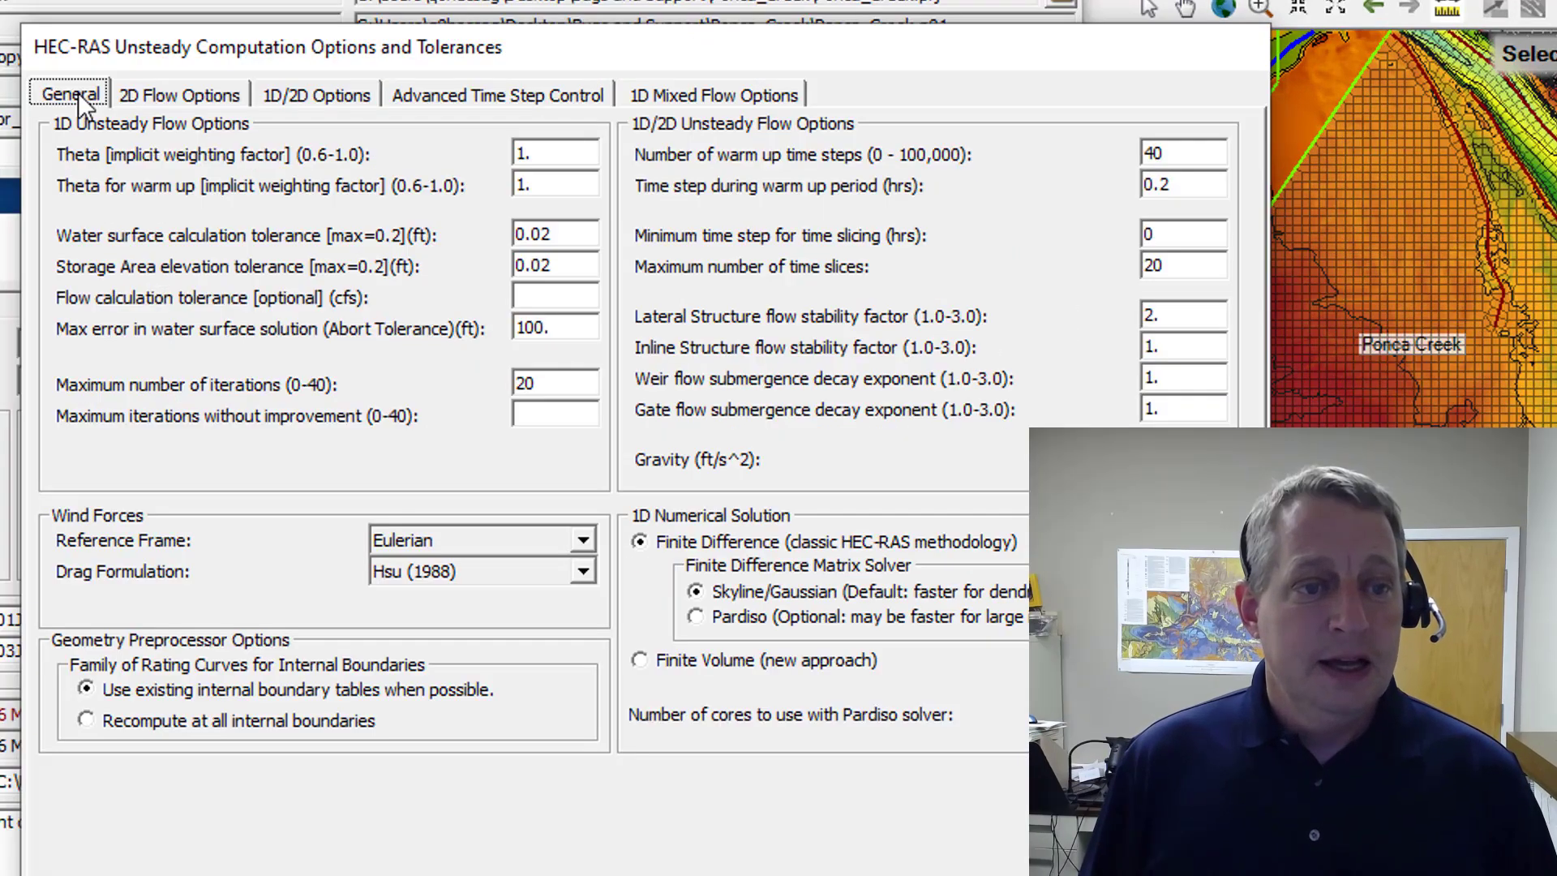
click(146, 104)
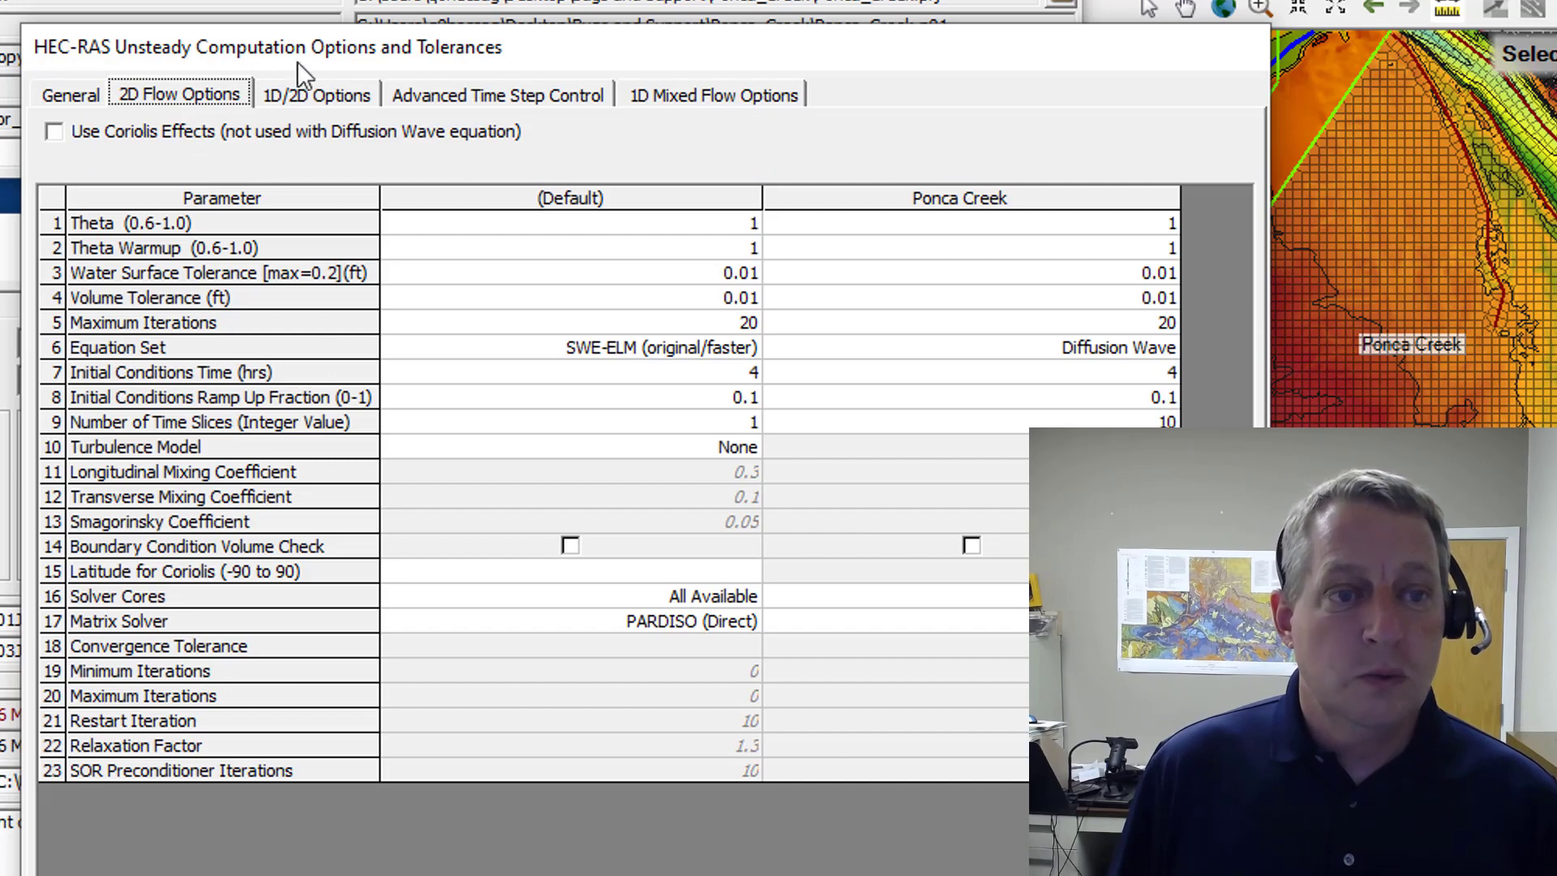
click(313, 95)
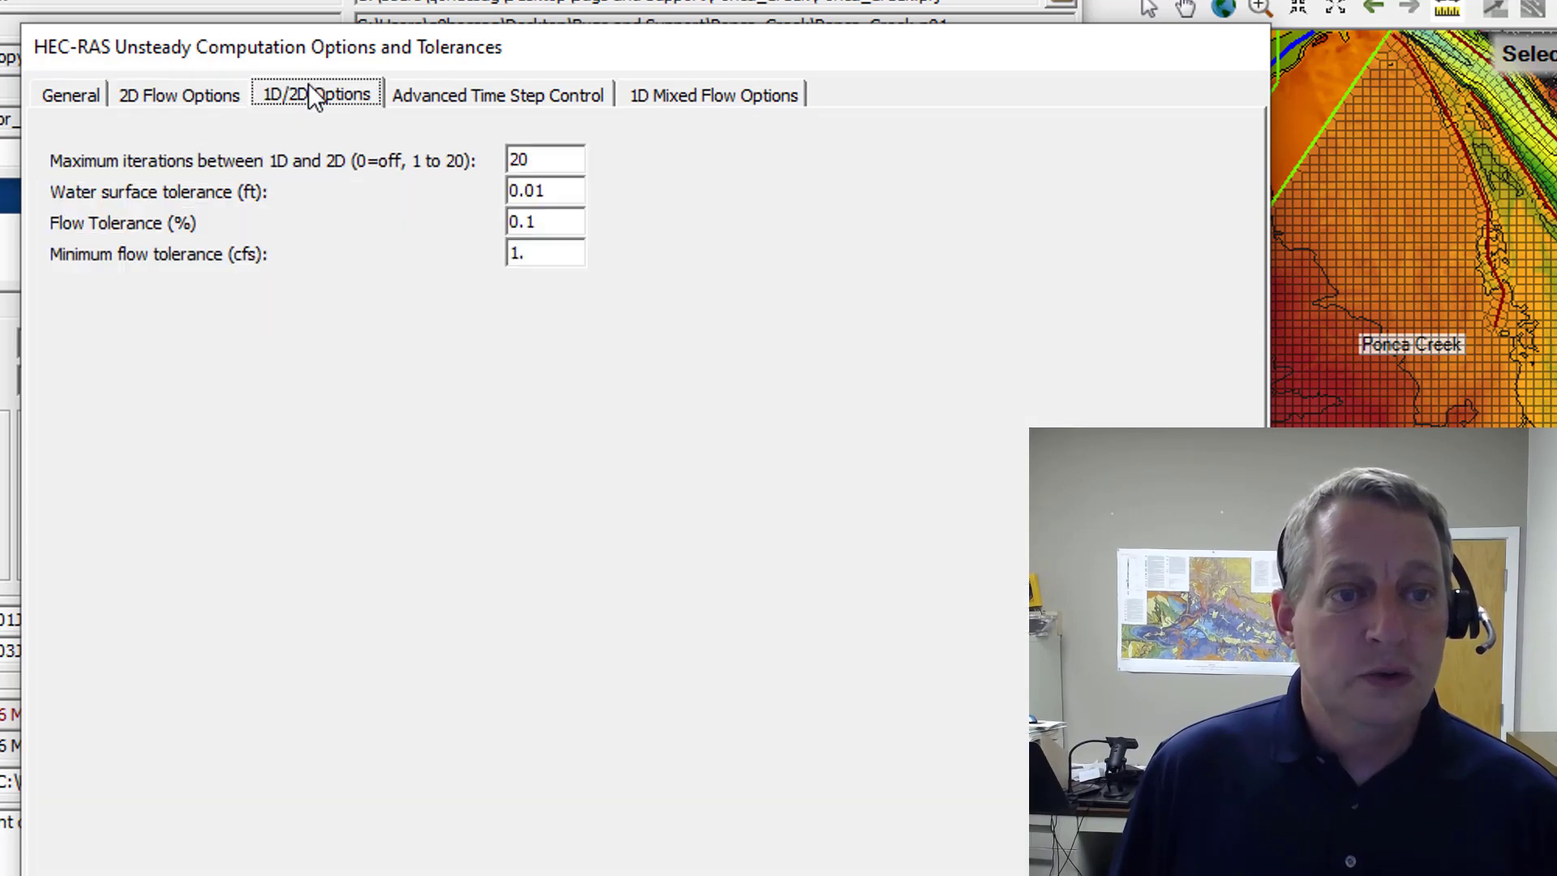
Set the advanced time step control to adjust based on Courant, with a maximum Courant of 2 and a minimum of 0.95.
click(442, 95)
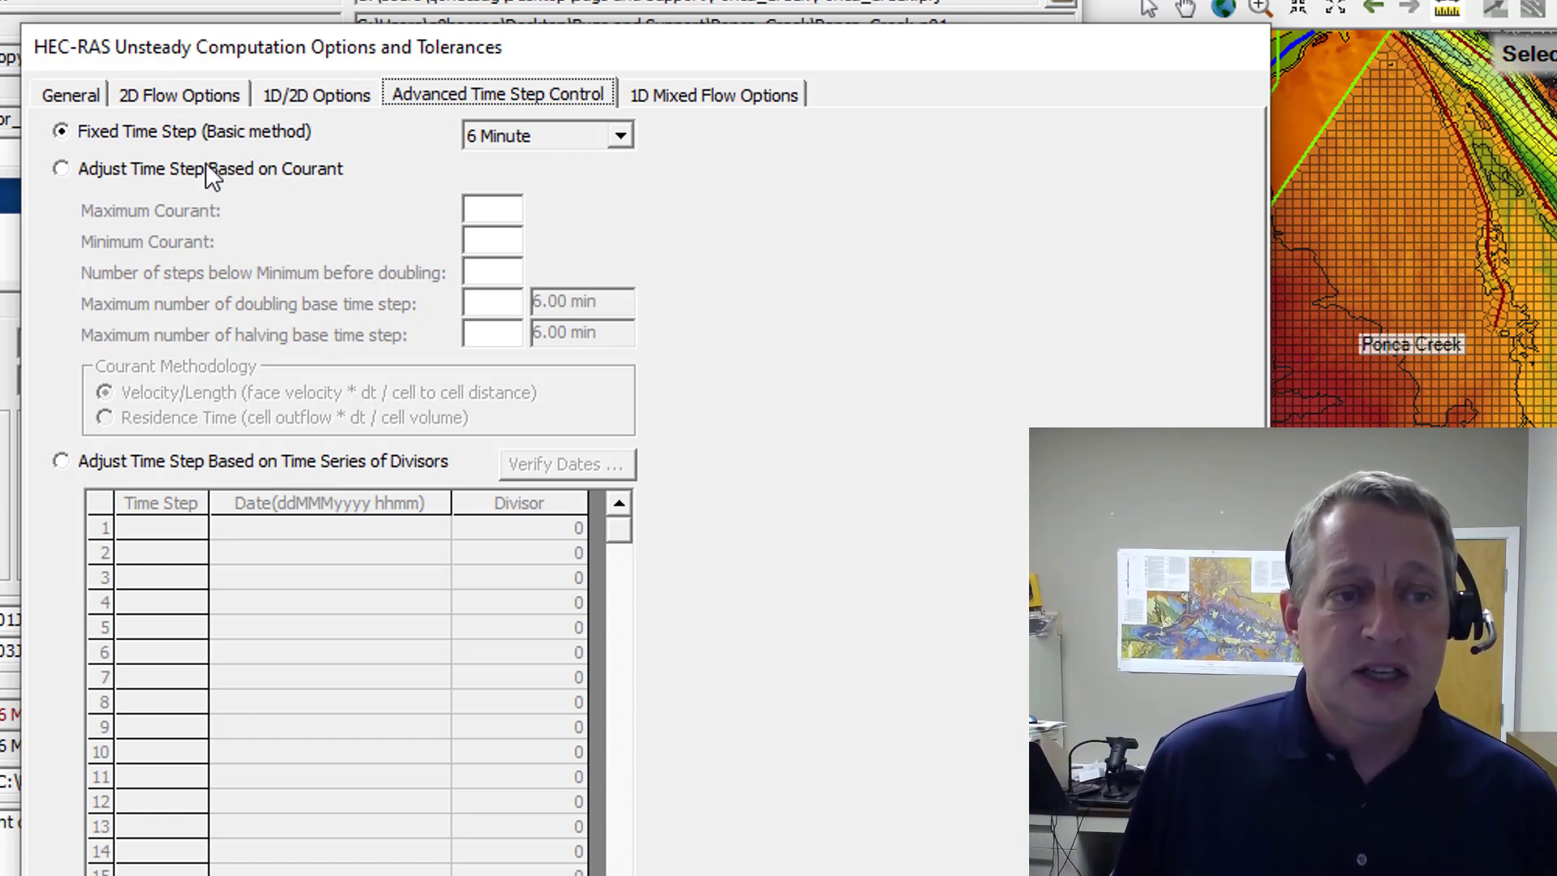
click(225, 179)
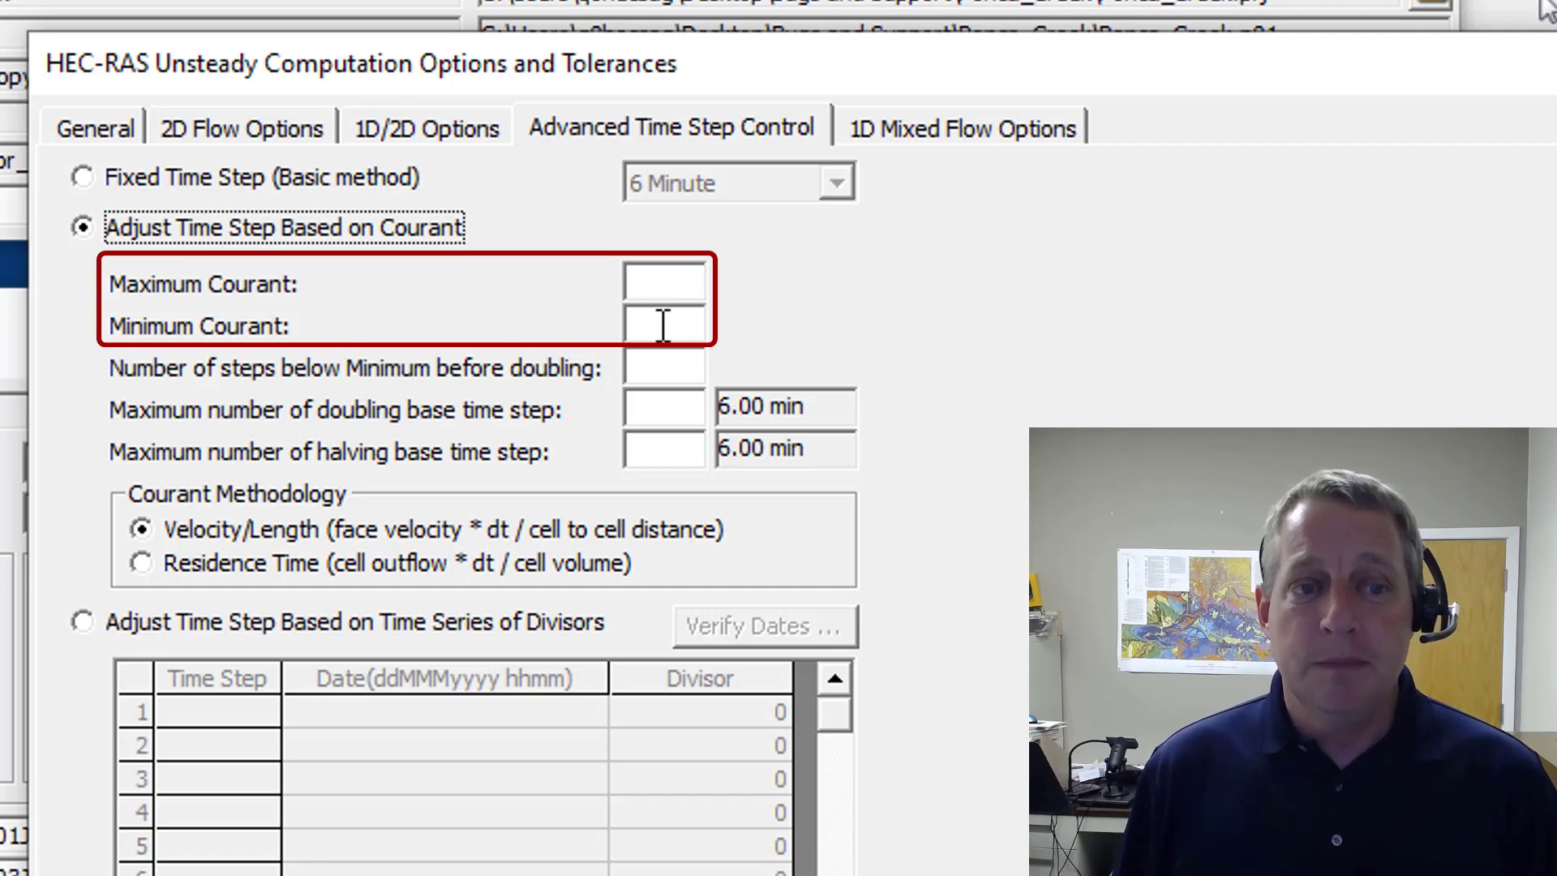
click(669, 276)
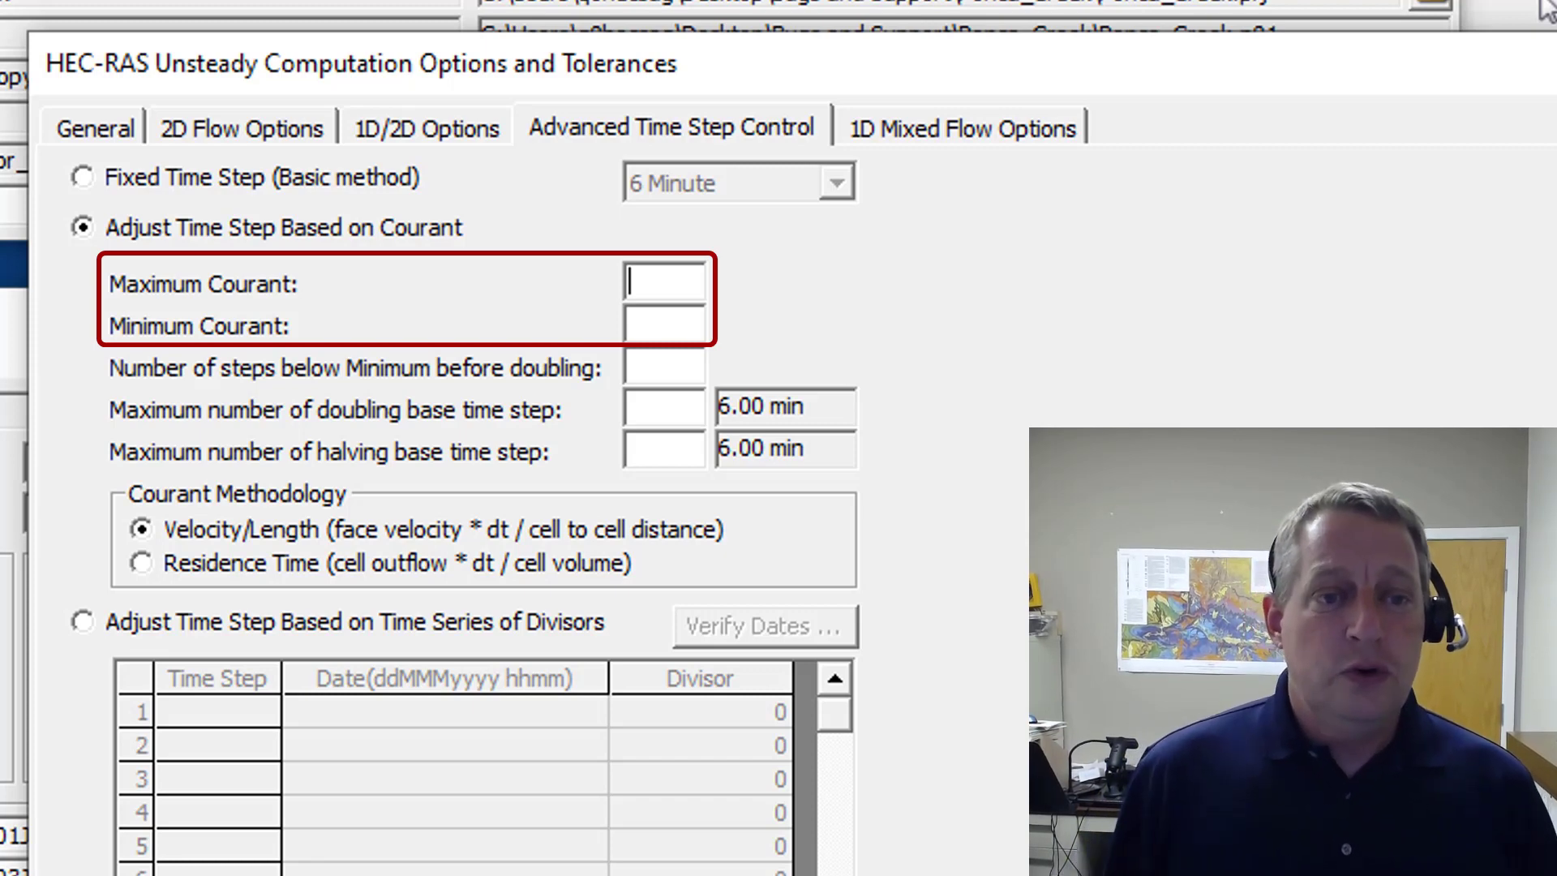
text(2)
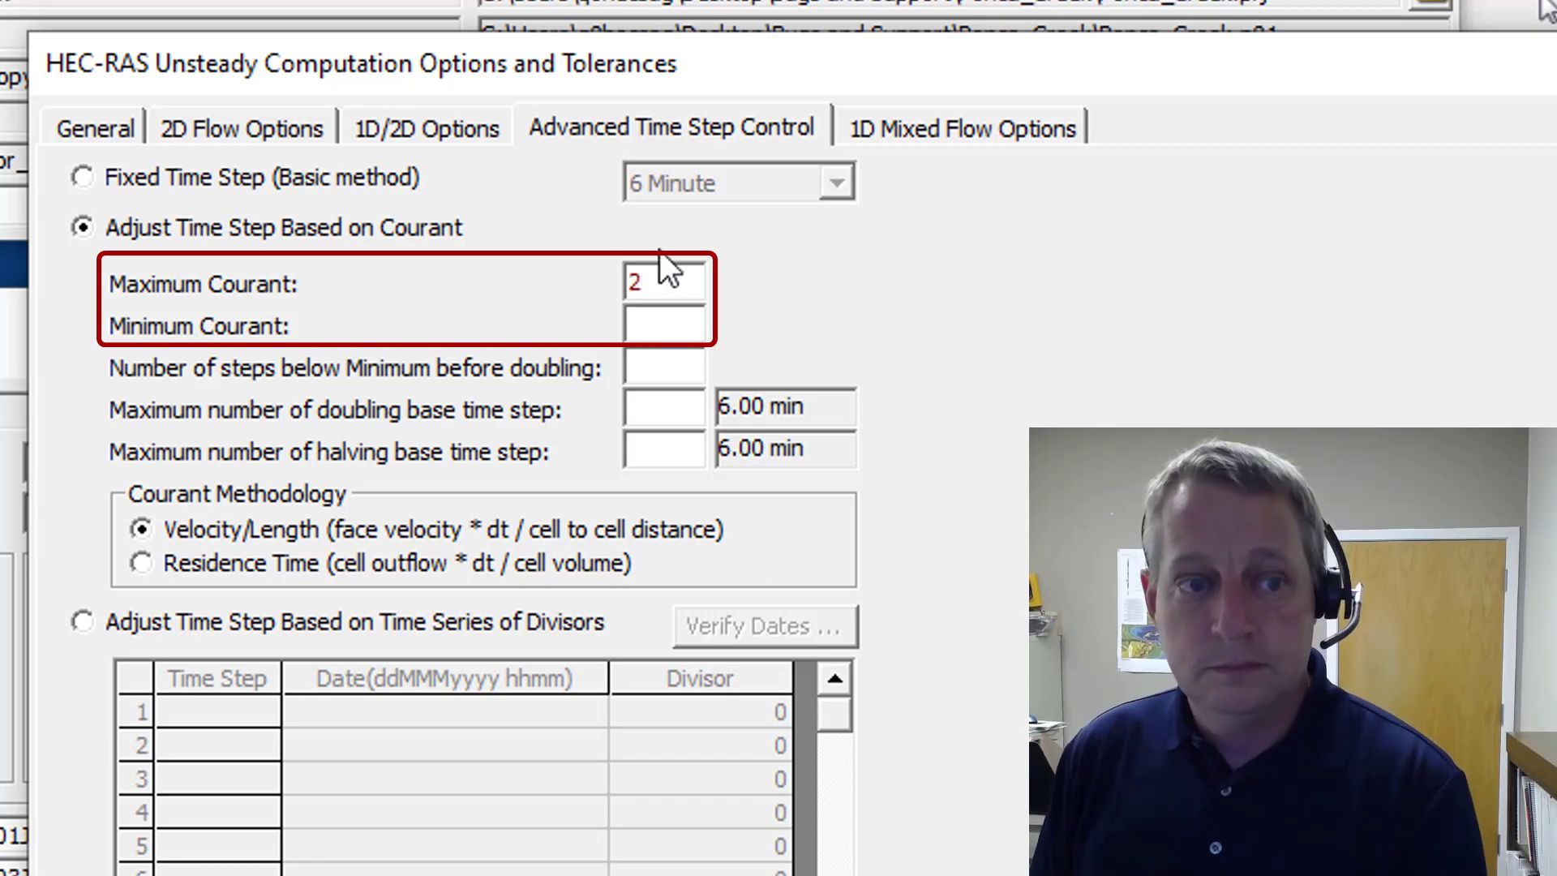
click(671, 322)
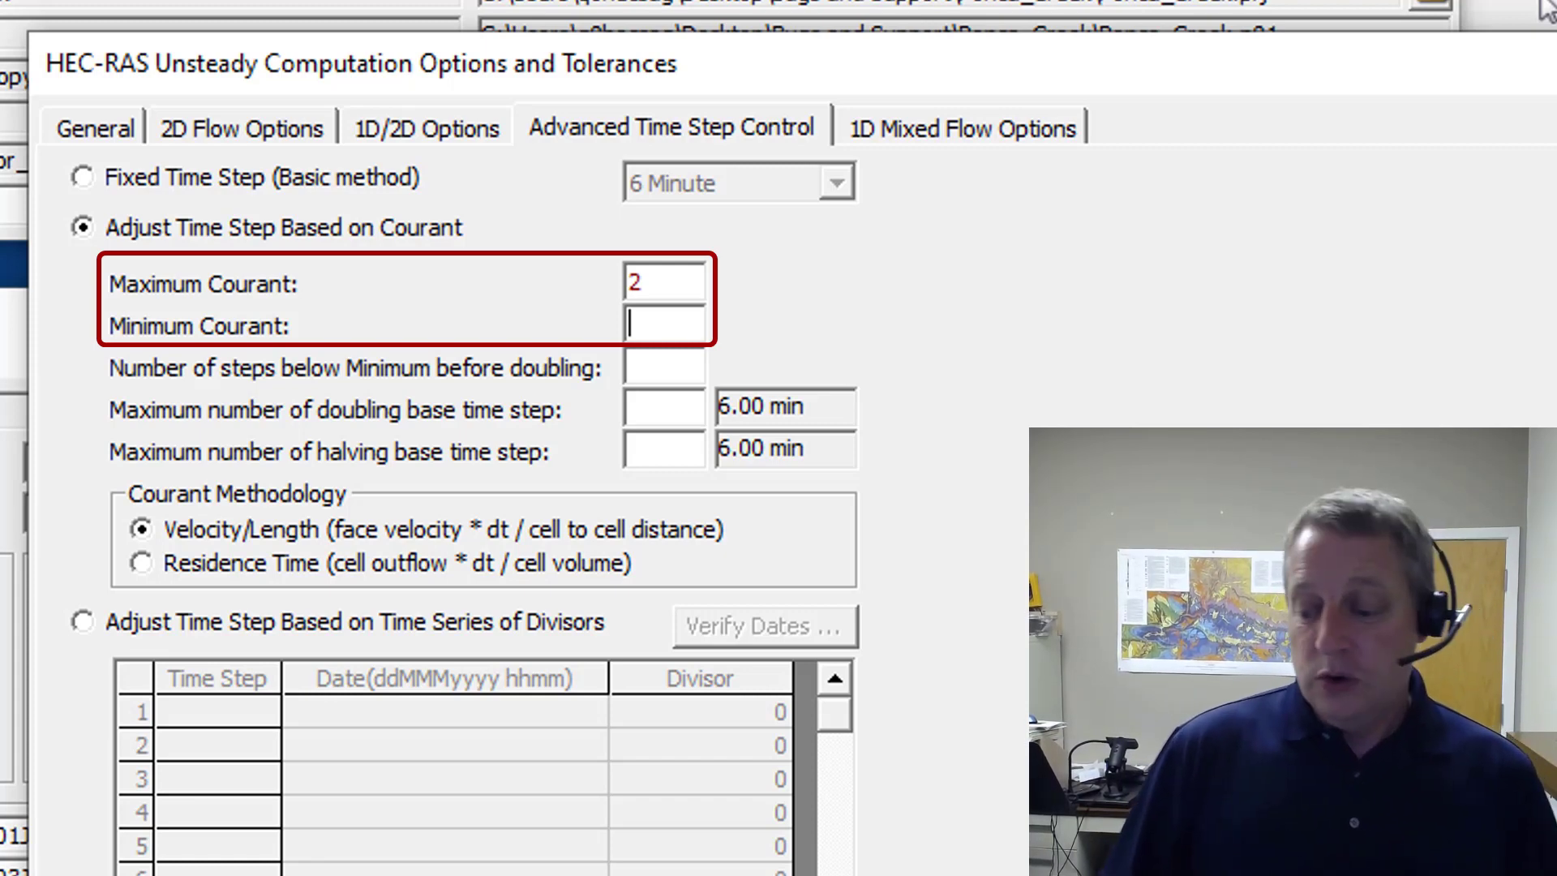
text(1)
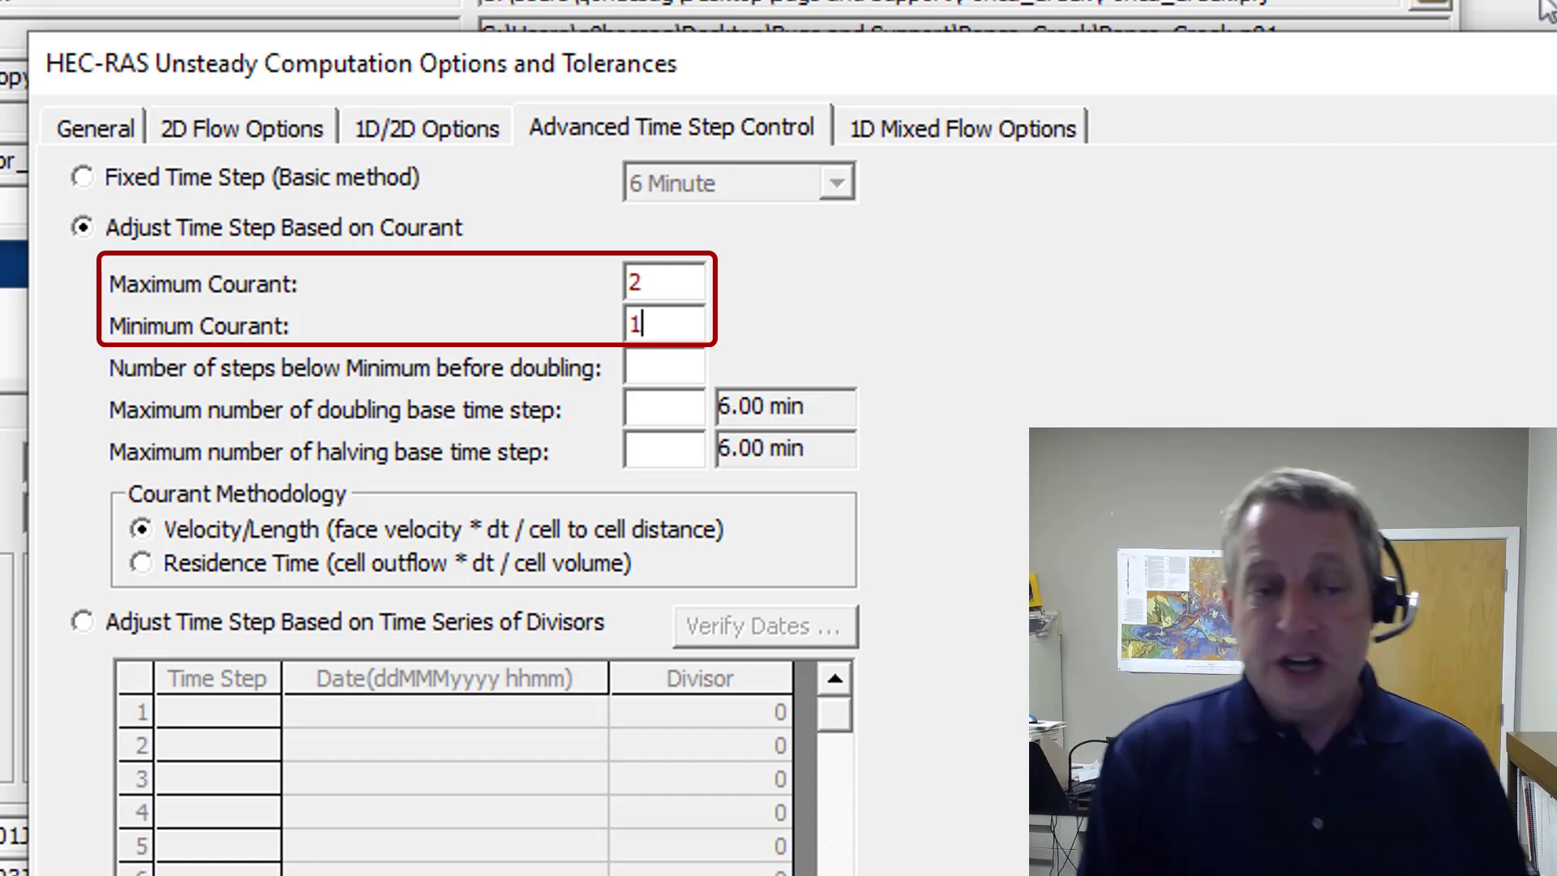
key(BackSpace)
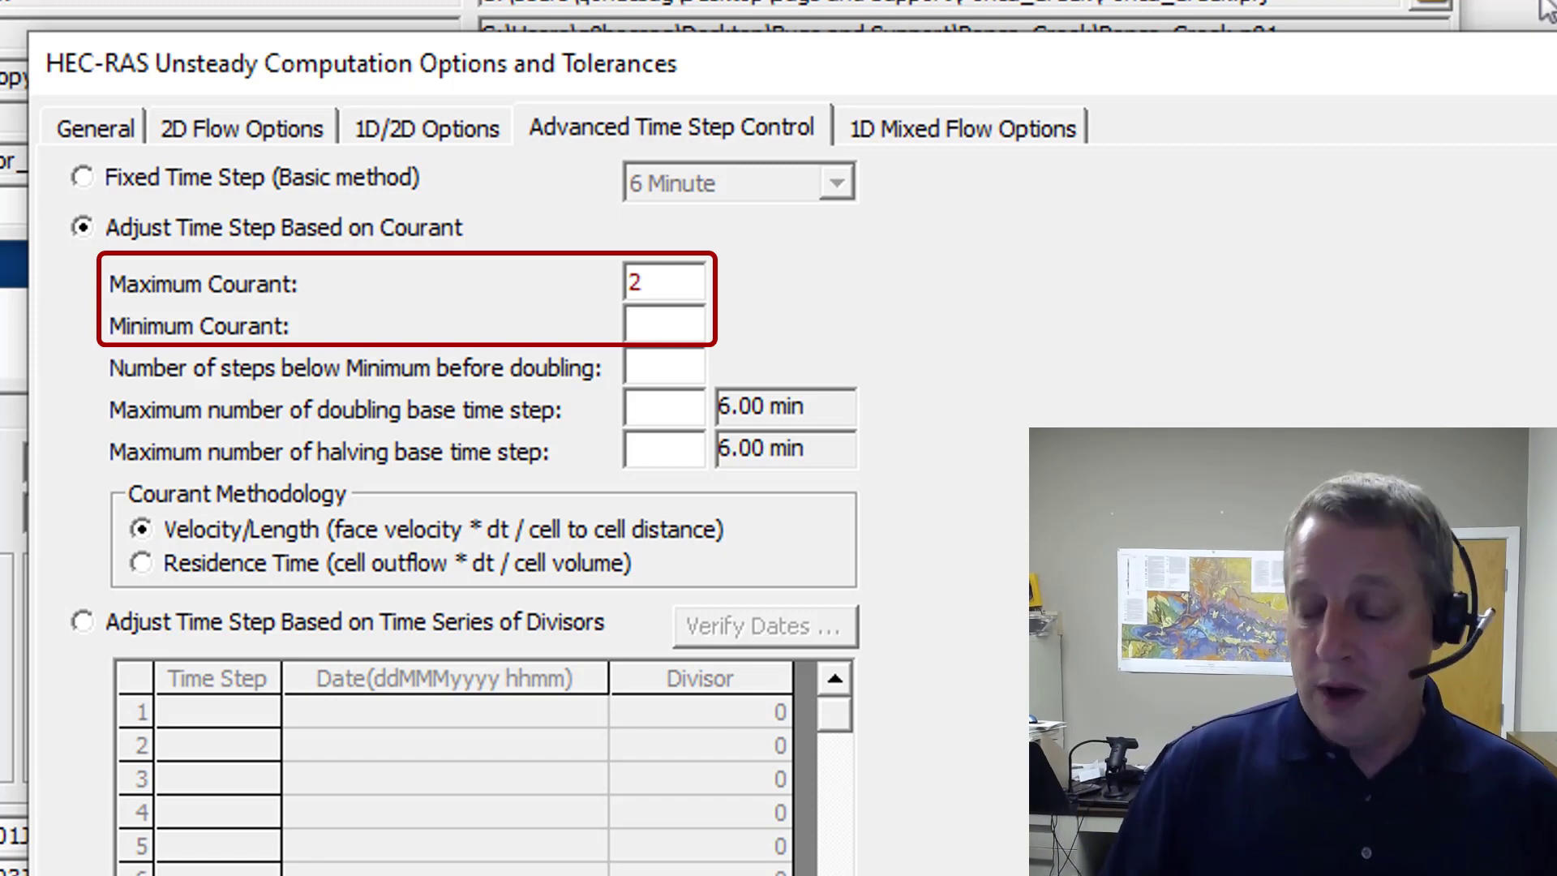
text(0.)
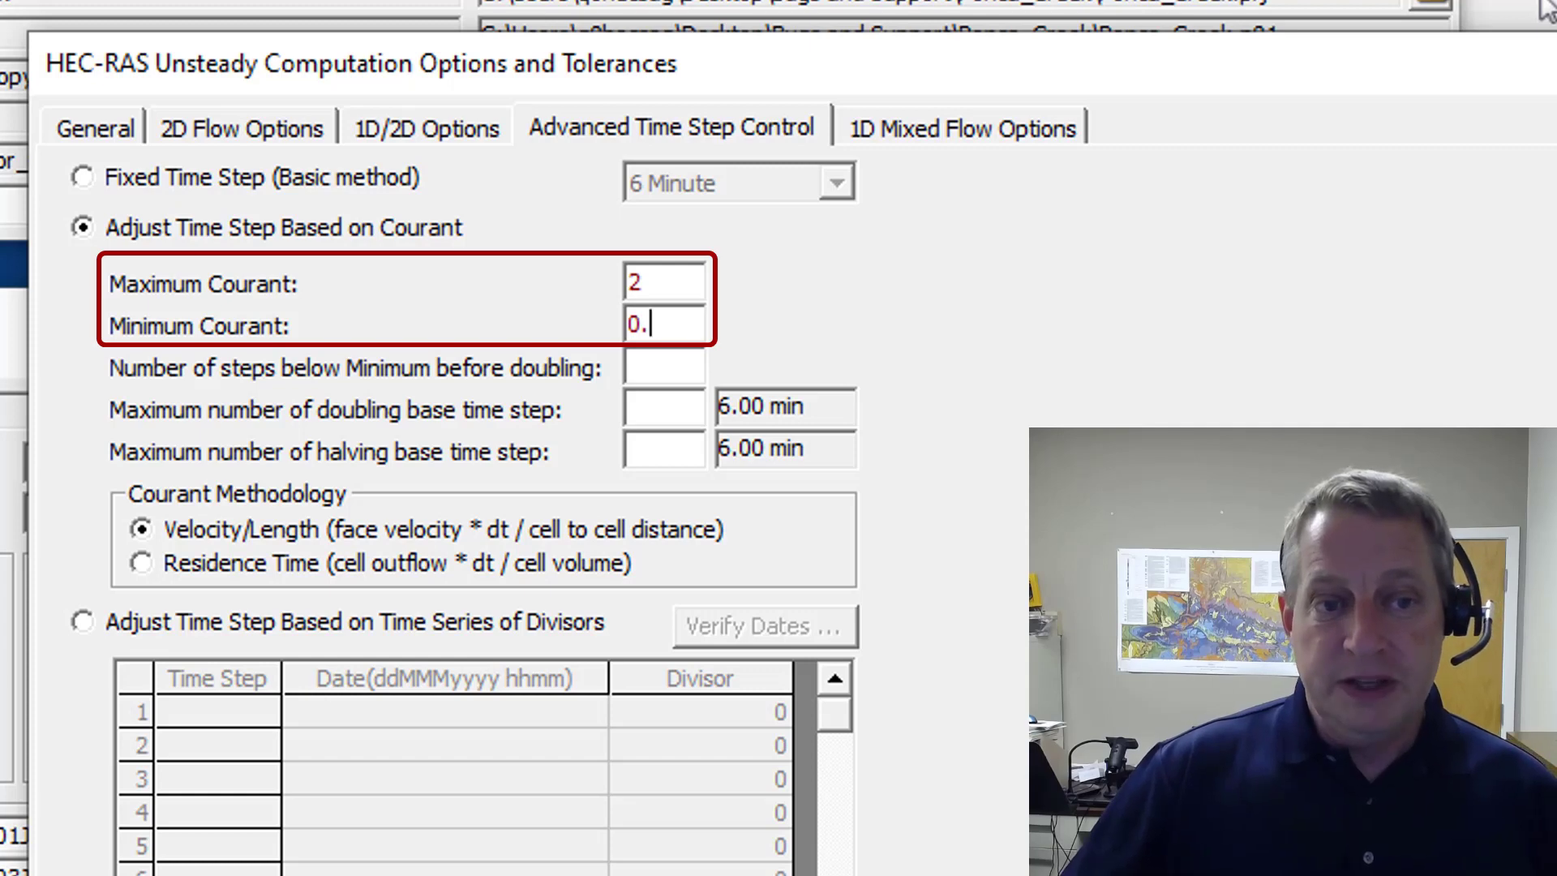
text(95)
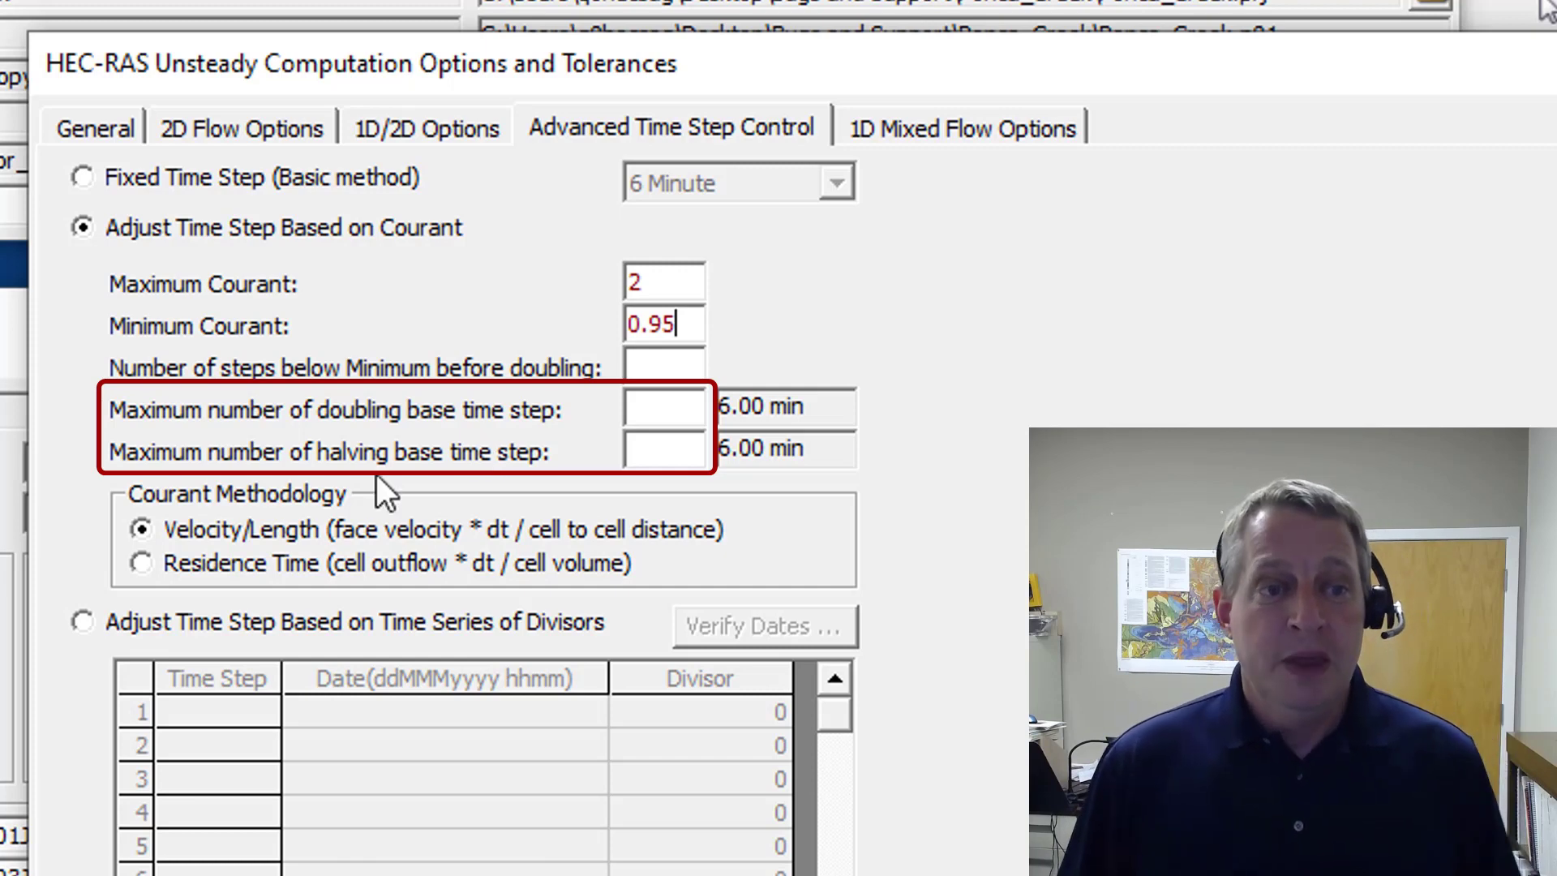
Set the maximum doublings and halvings of the base time step and the number of steps below minimum before doubling all to 4.
click(640, 421)
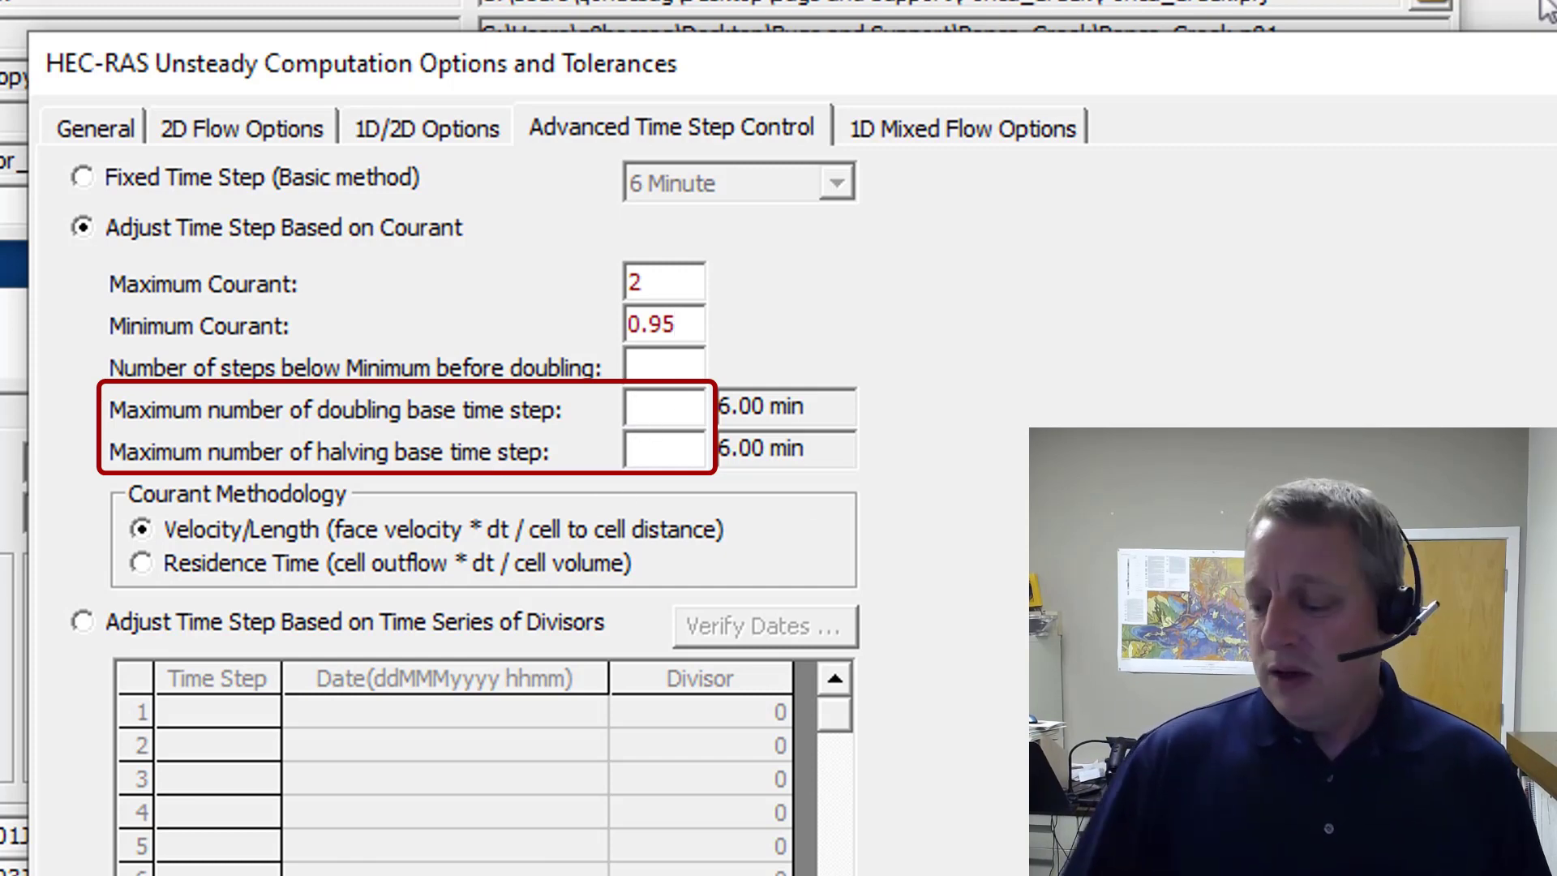
text(4)
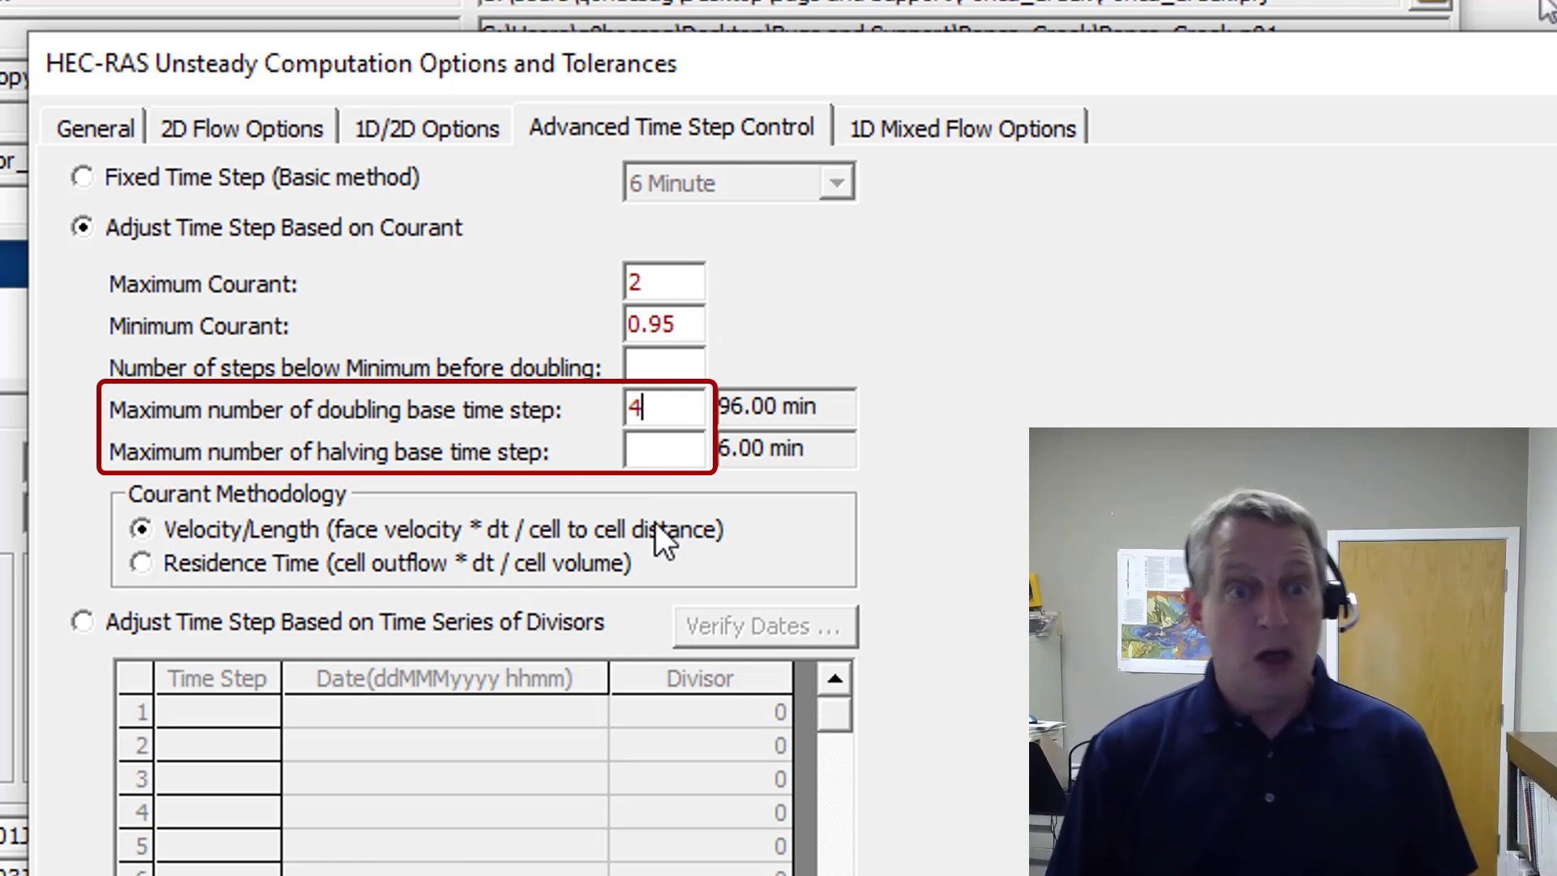
click(672, 459)
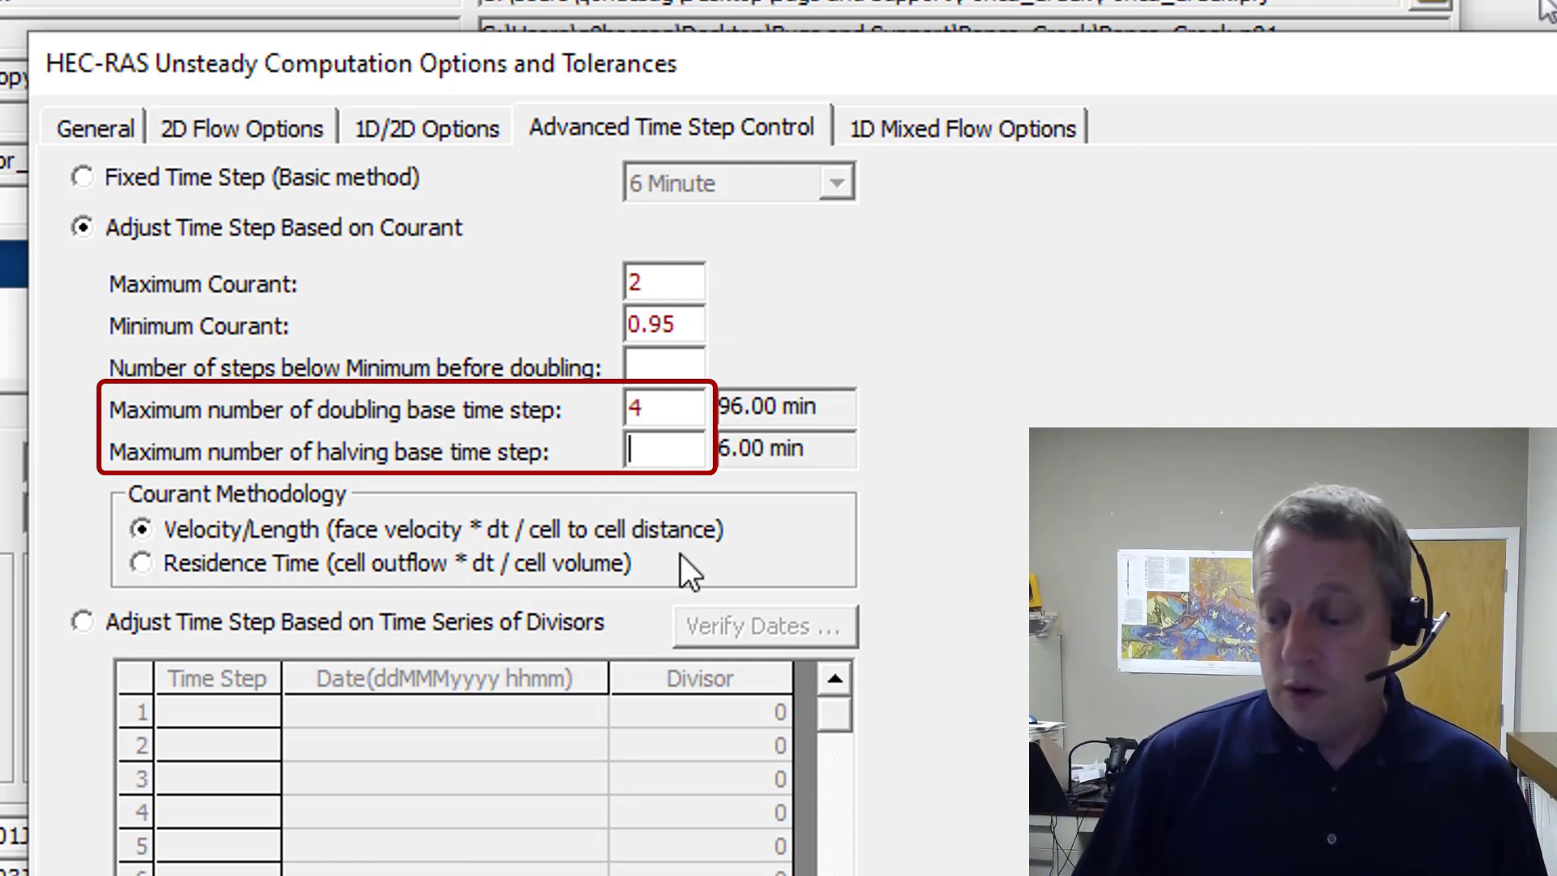
text(4)
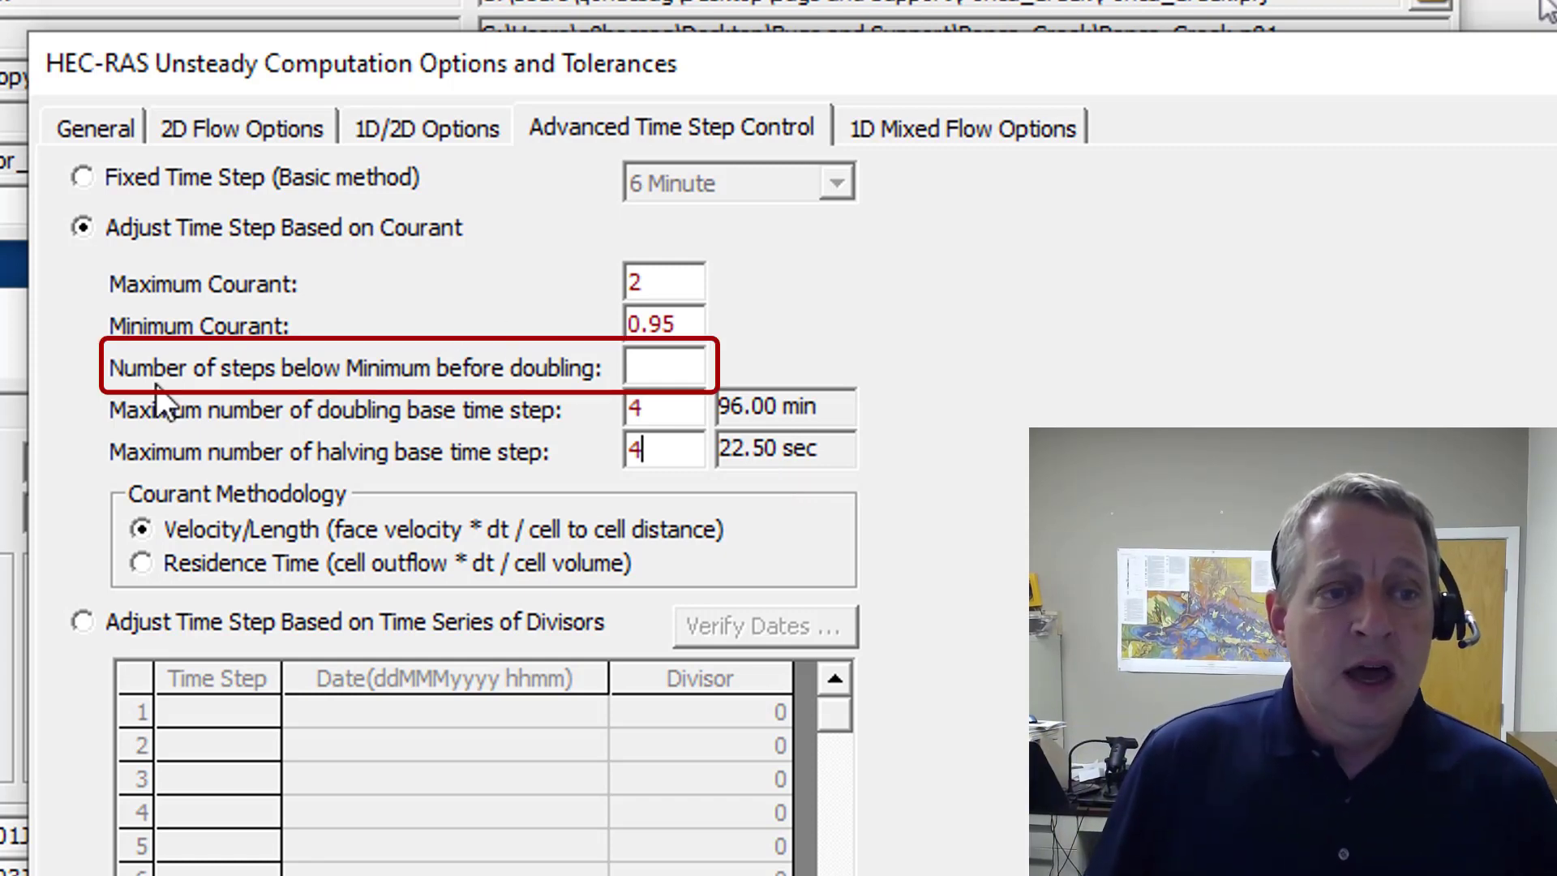
click(646, 371)
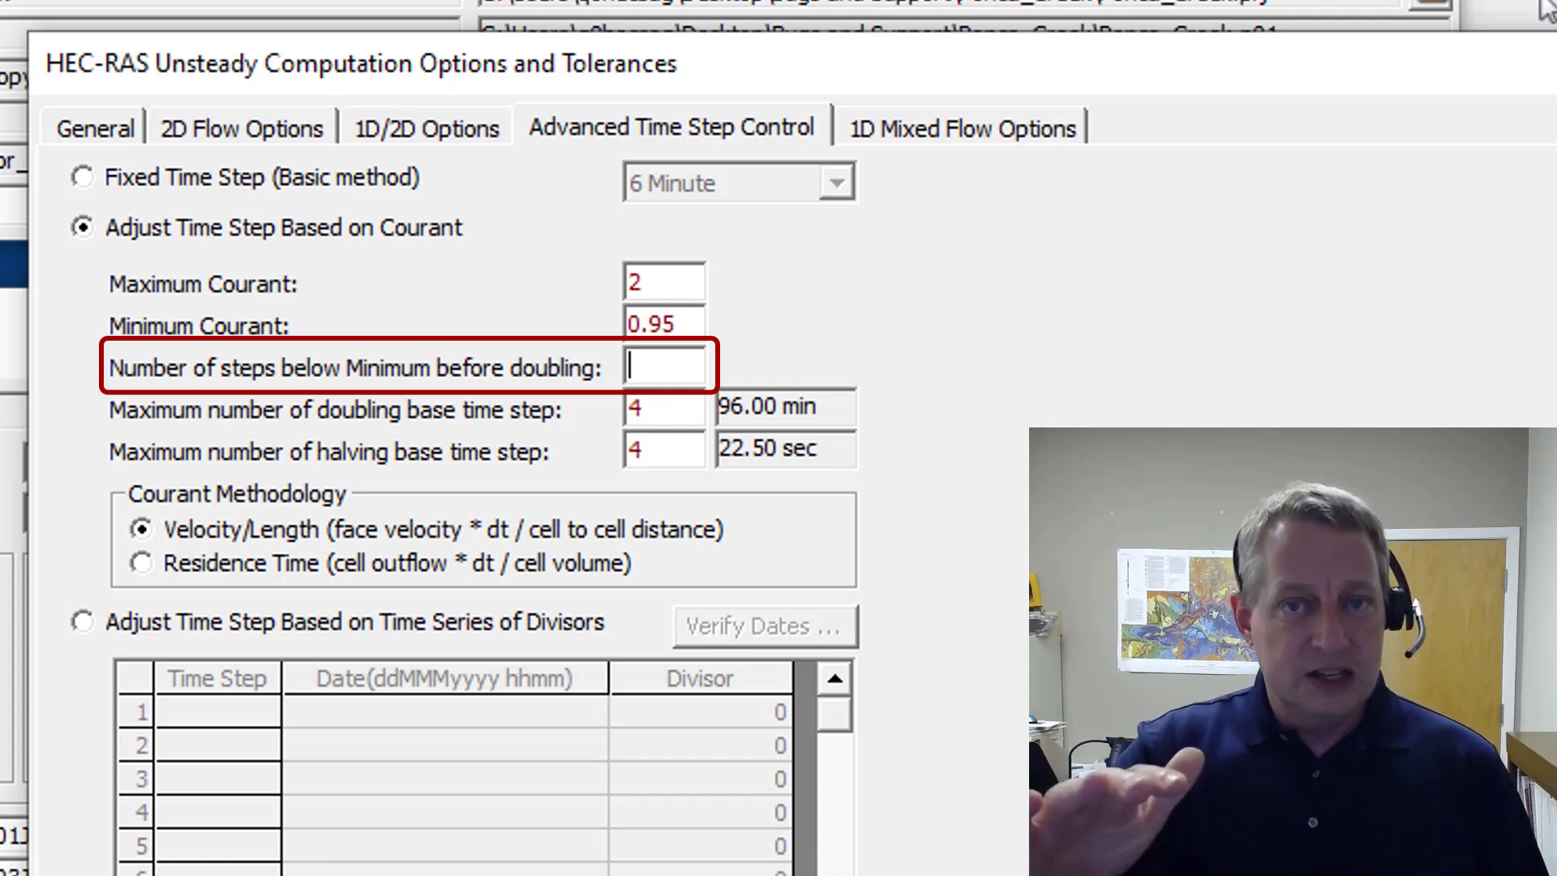
text(4)
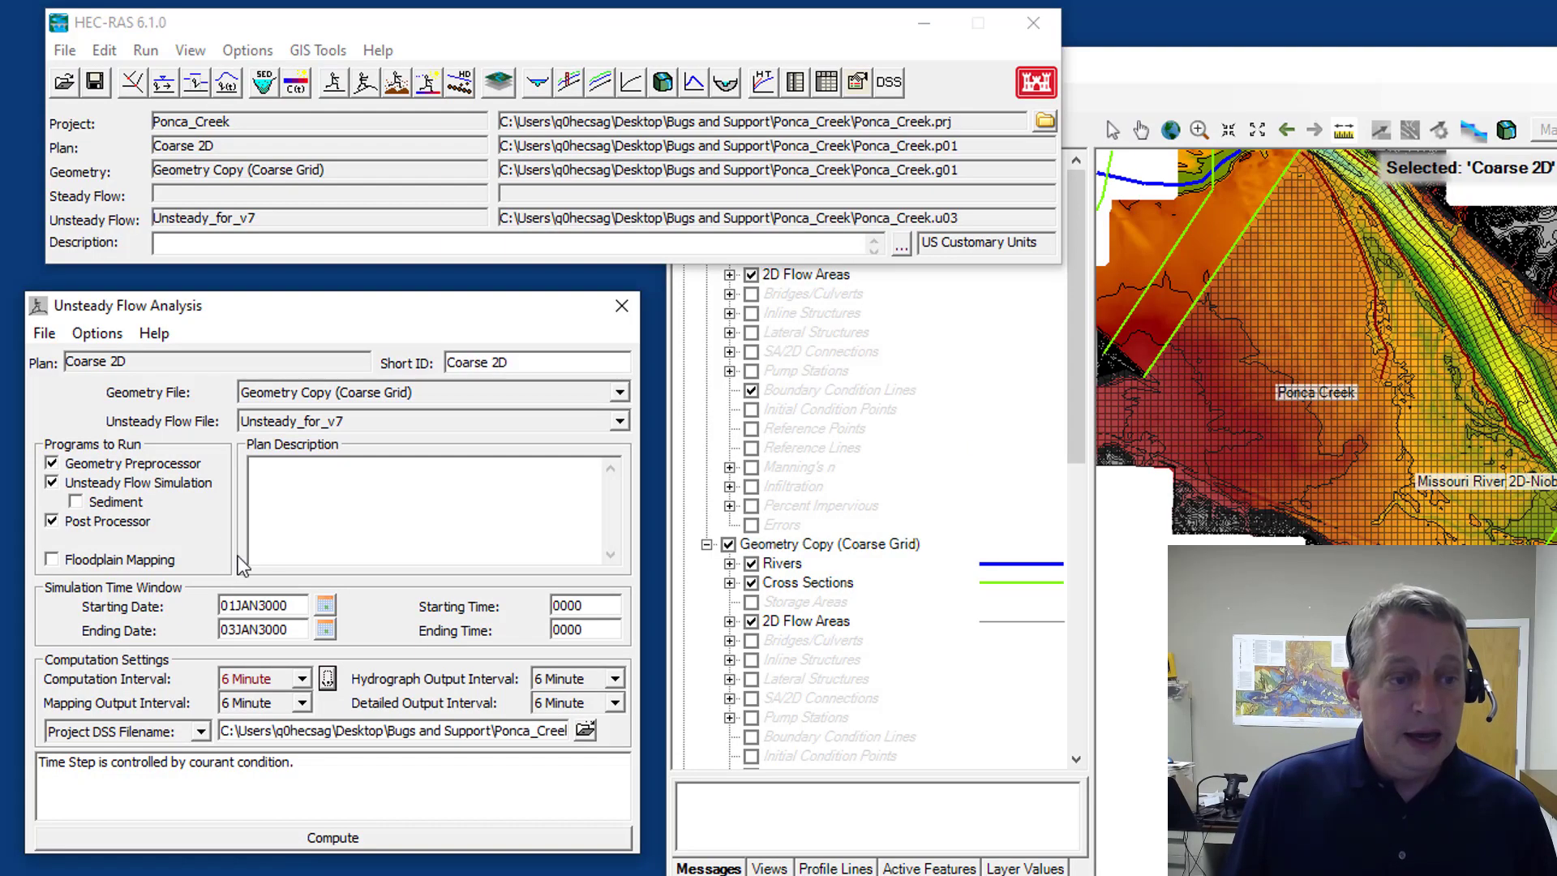
Save the Coarse 2D plan and compute the unsteady flow simulation.
click(45, 334)
click(73, 411)
click(193, 838)
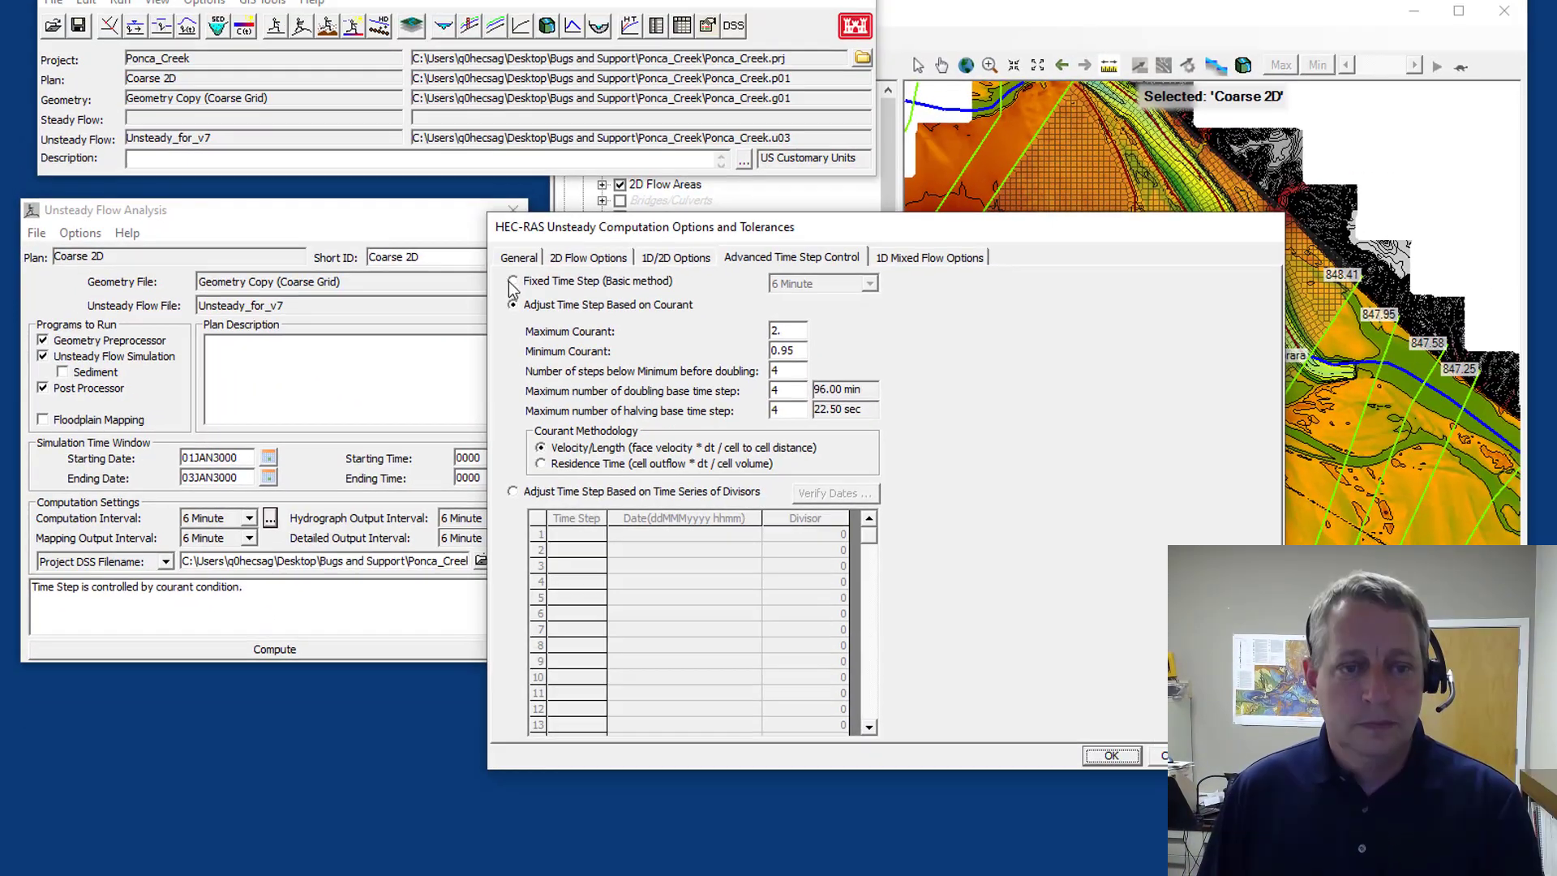
Switch the time step control to Fixed Time Step (Basic method) and accept the computation options.
click(514, 281)
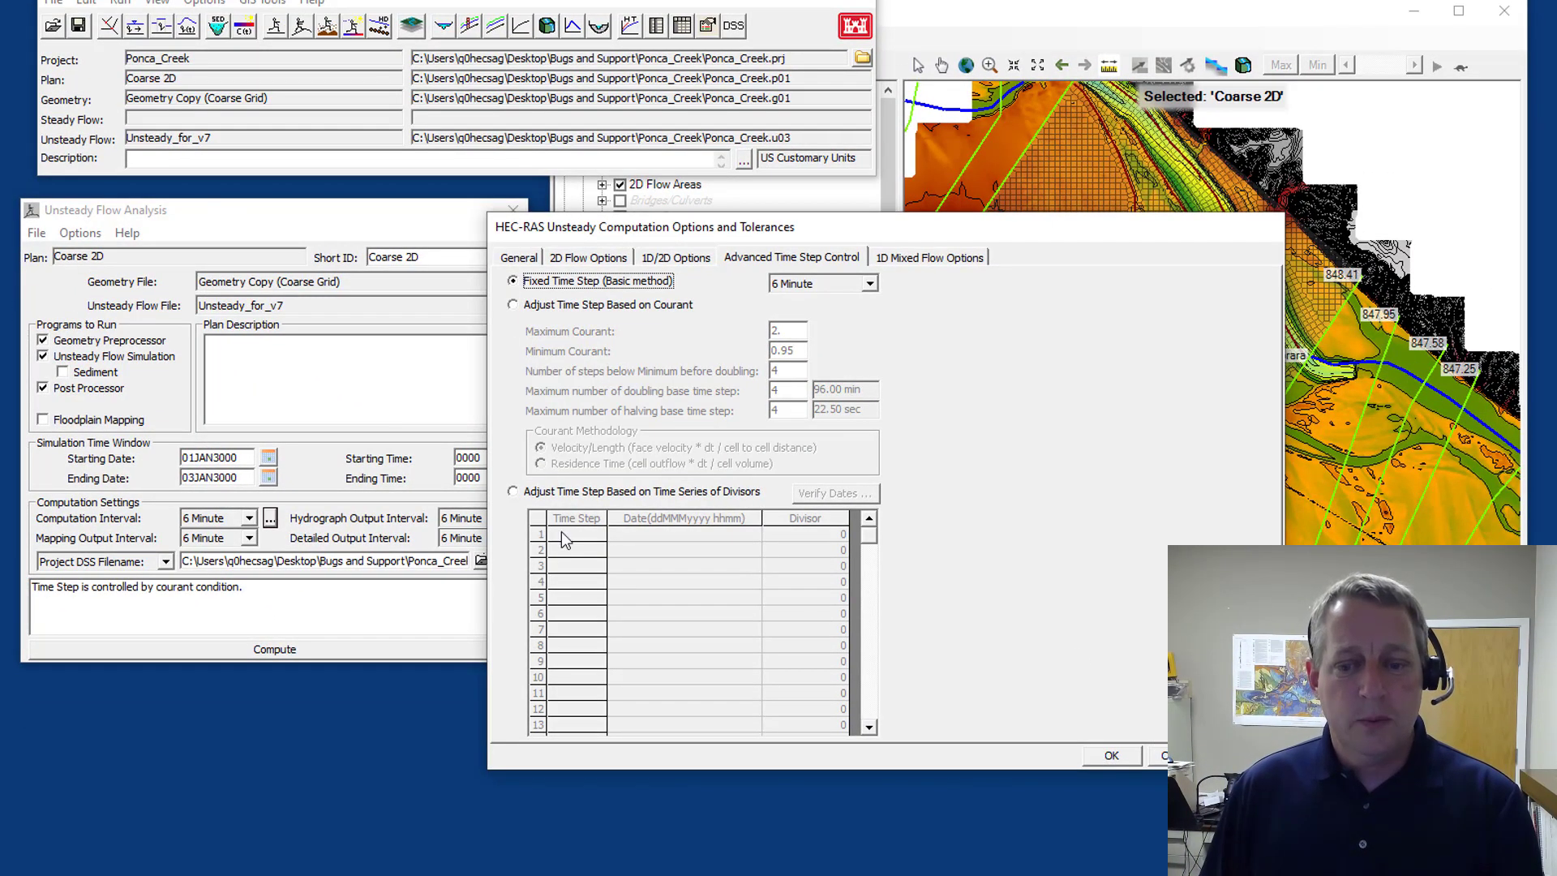
click(1111, 755)
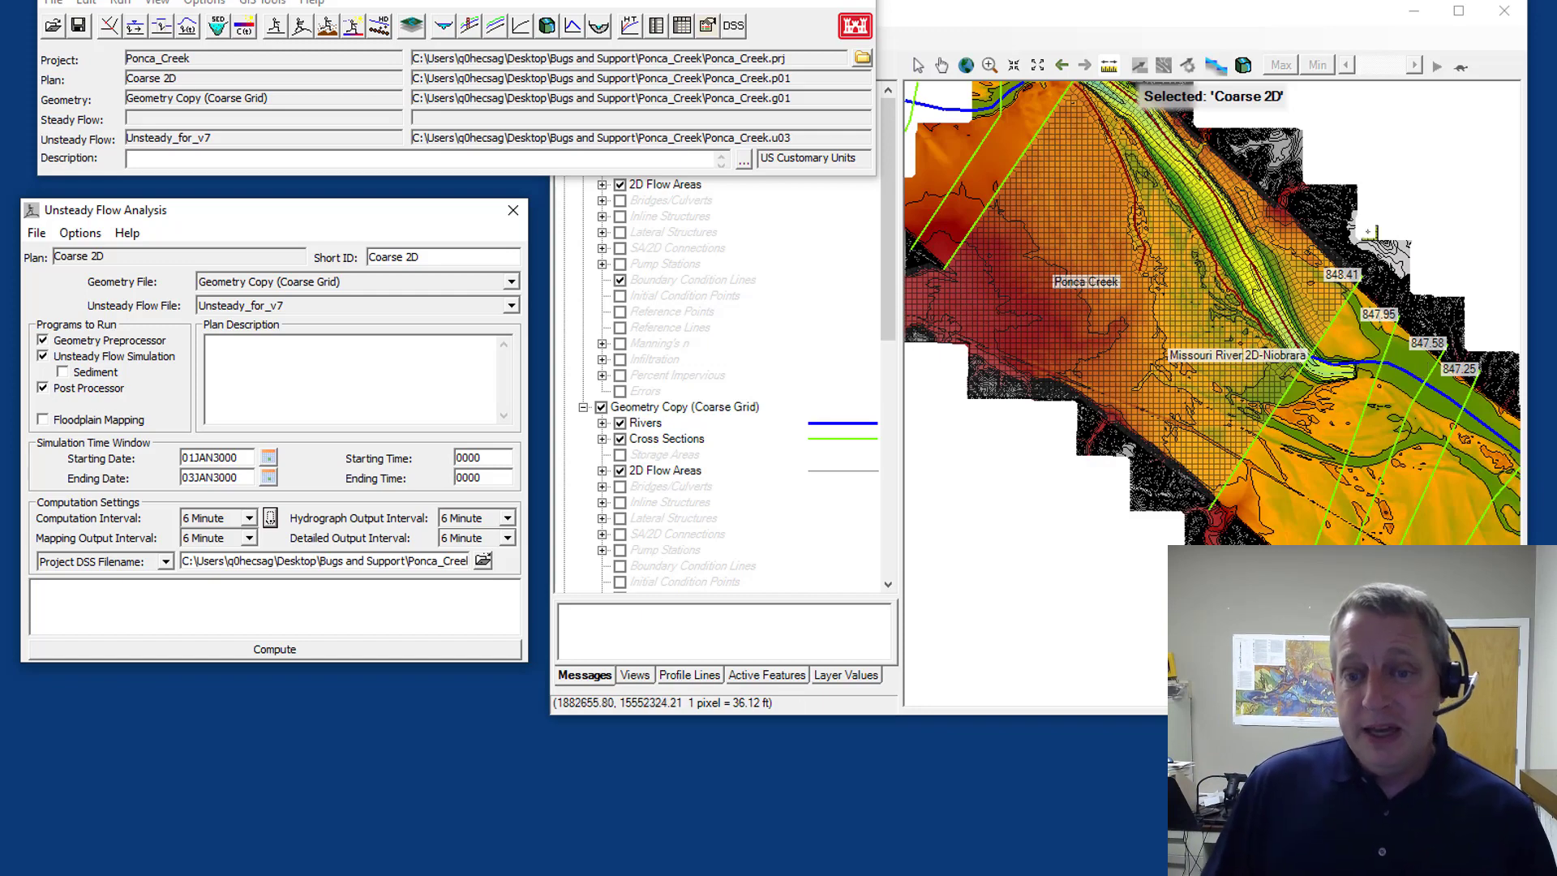
Measure a distance across the coarse 2D grid cells near Ponca Creek in RAS Mapper.
scroll(1128, 293, up, 5)
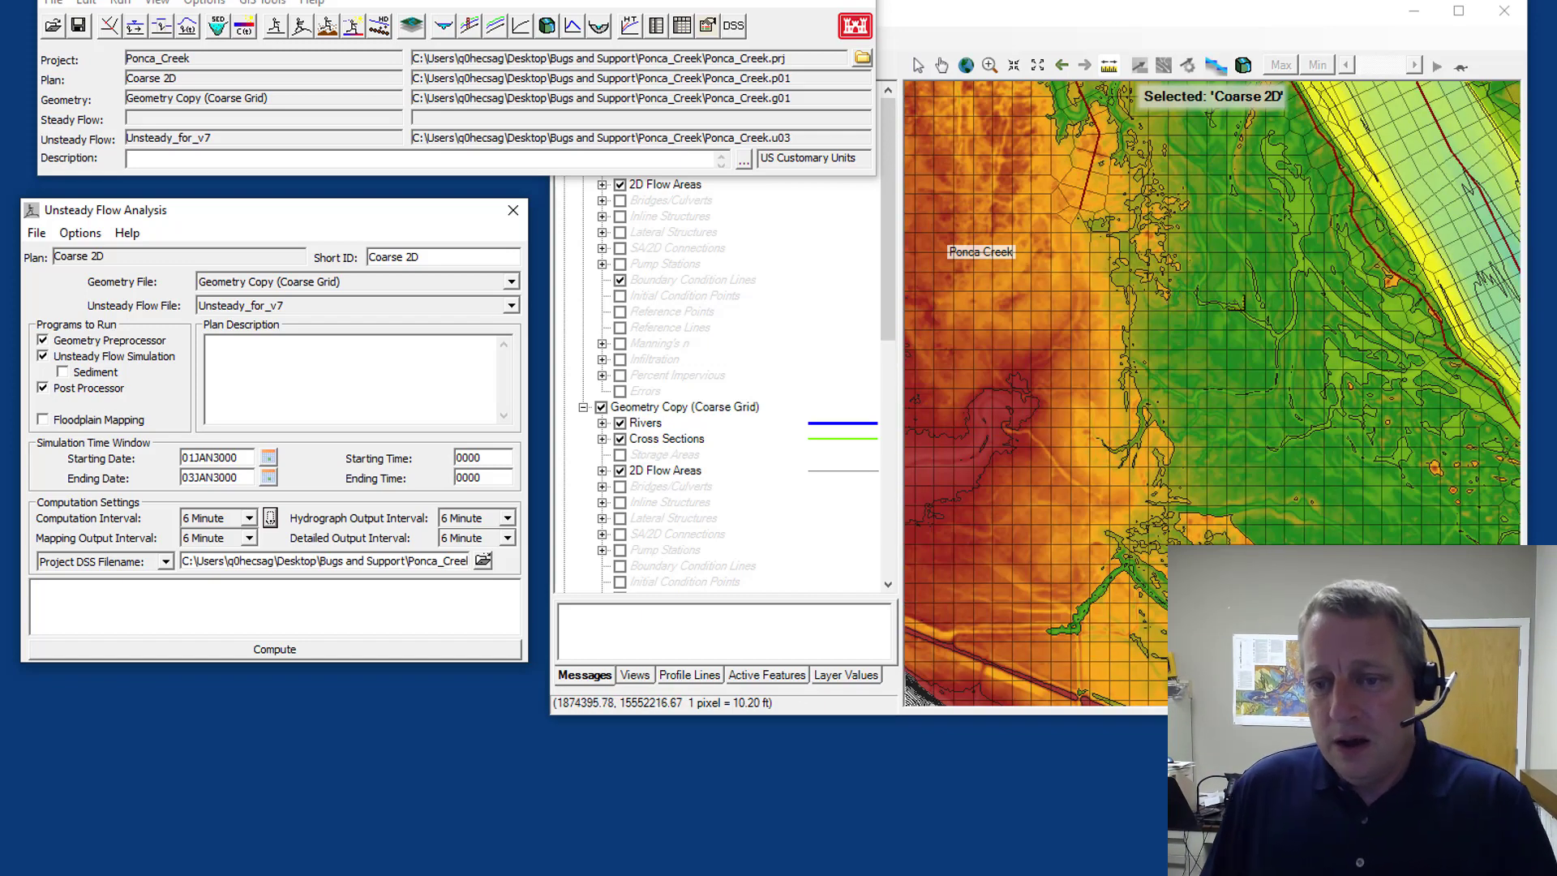
click(1208, 300)
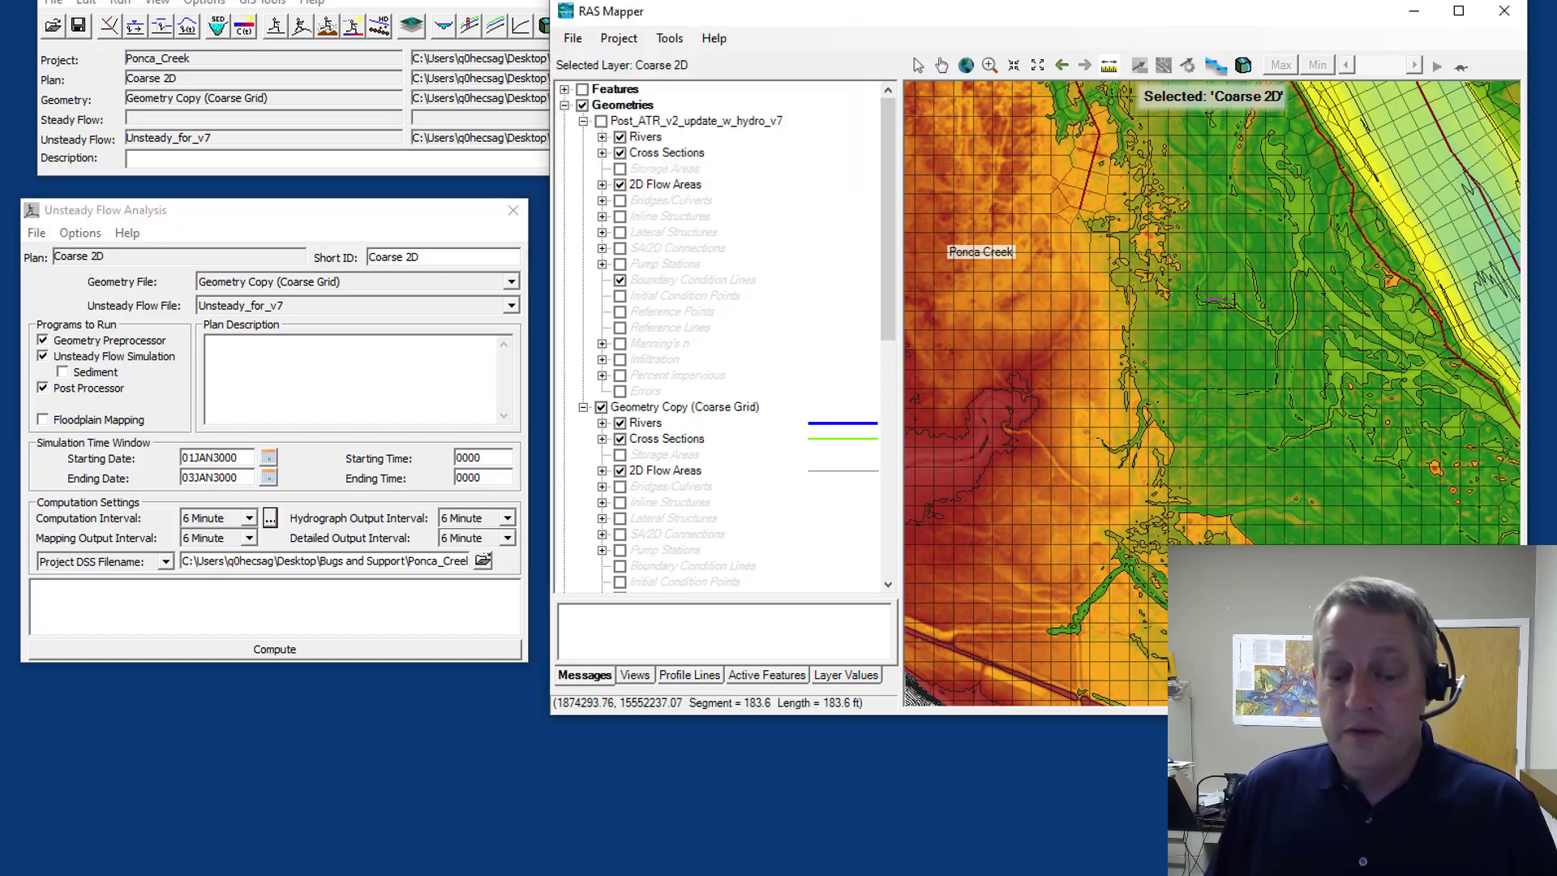
key(Up)
key(Left)
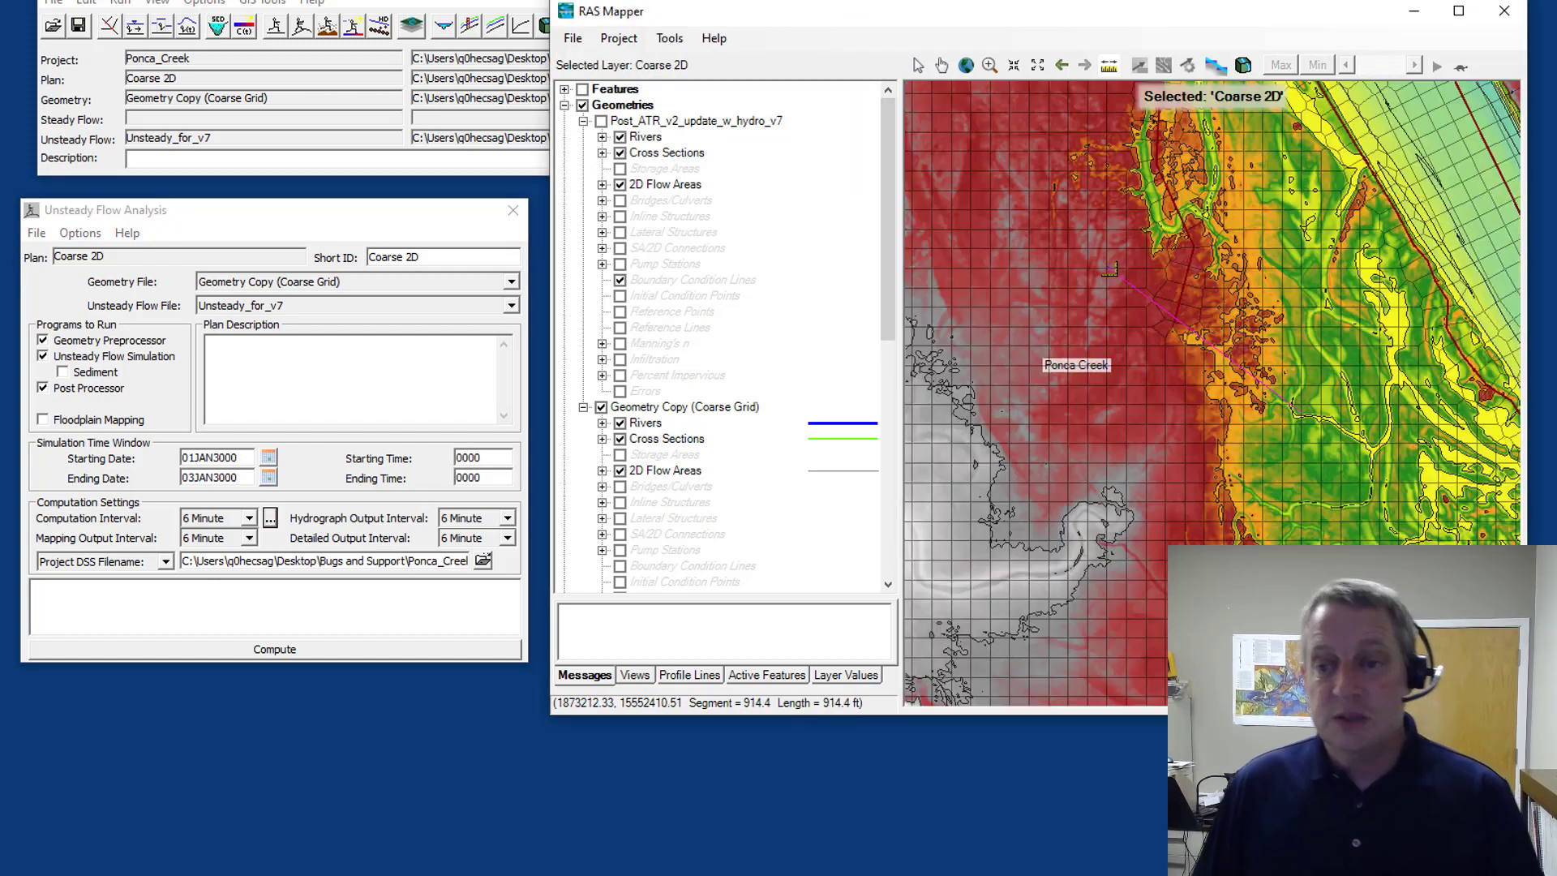
scroll(1110, 270, up, 5)
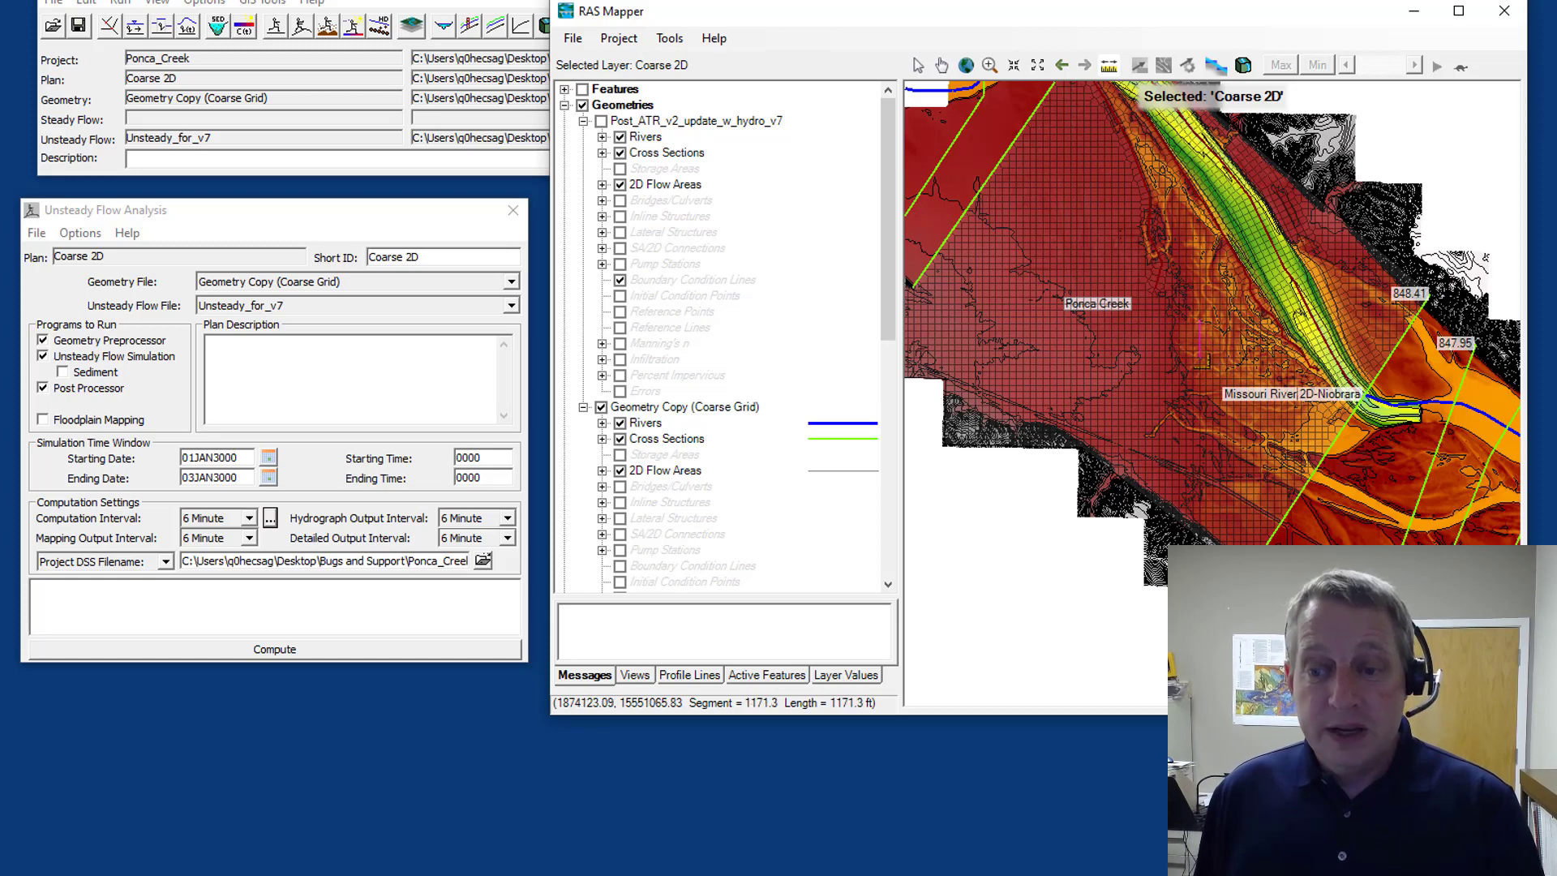
key(Escape)
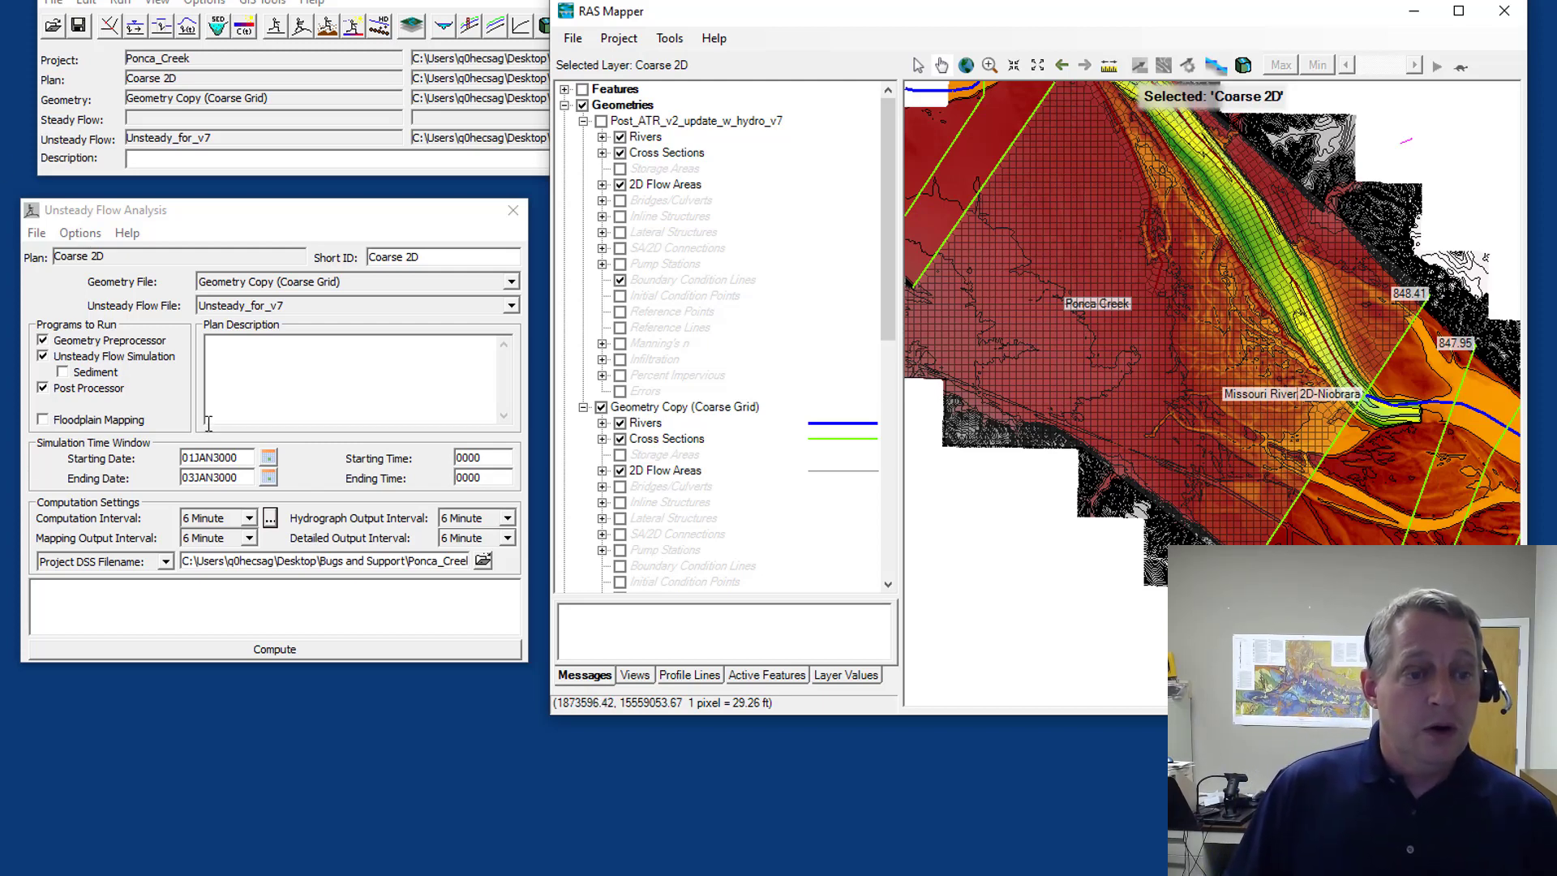
Edit the number of time slices for the Ponca Creek 2D flow area in the 2D flow options and accept the computation options.
click(71, 236)
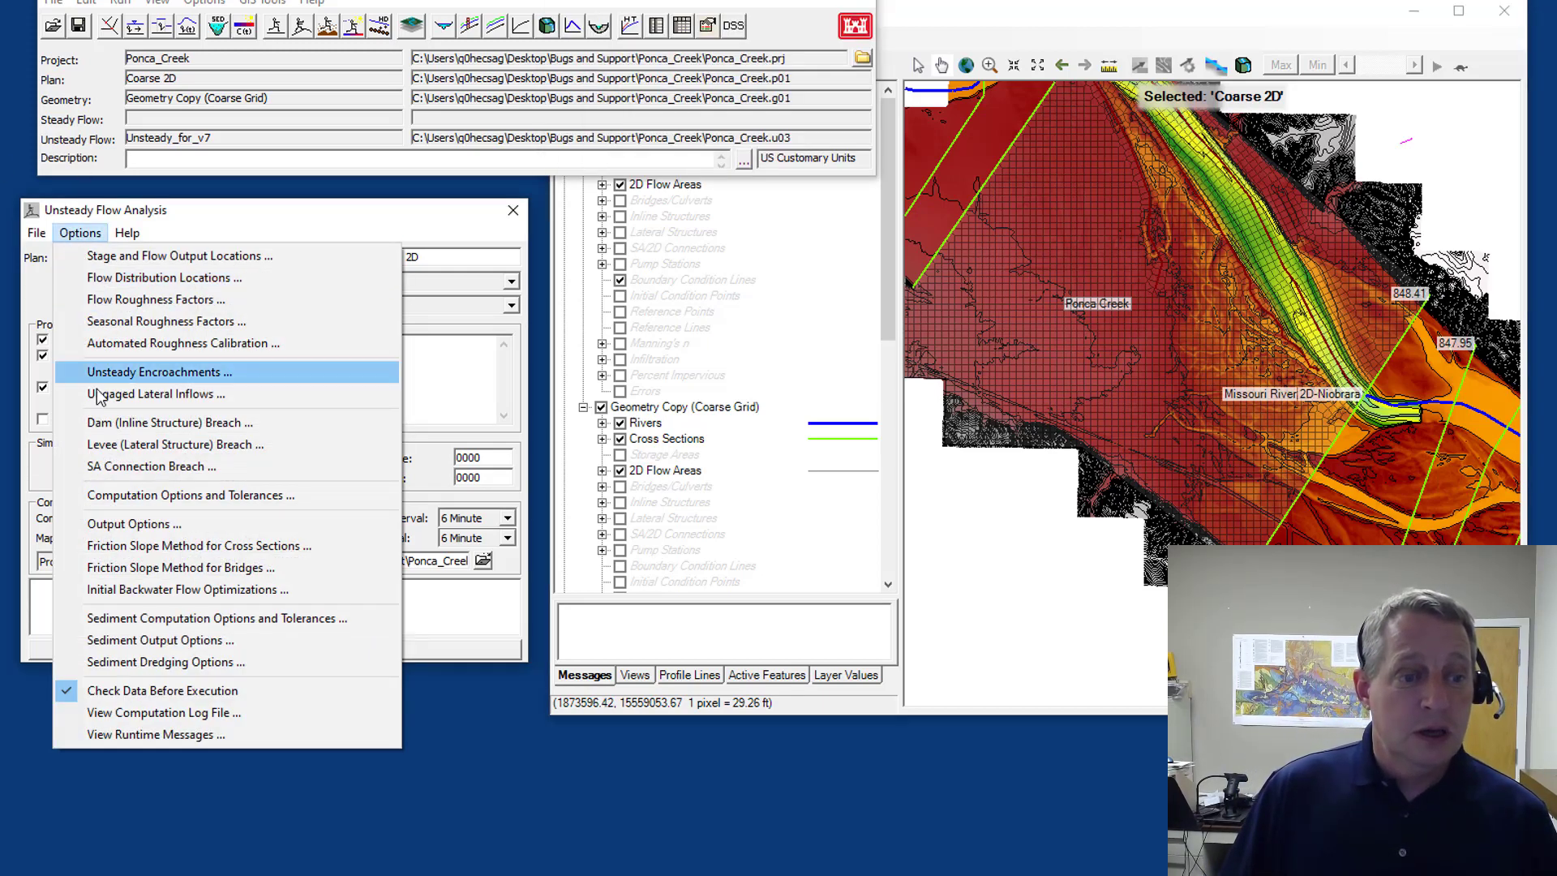
click(451, 527)
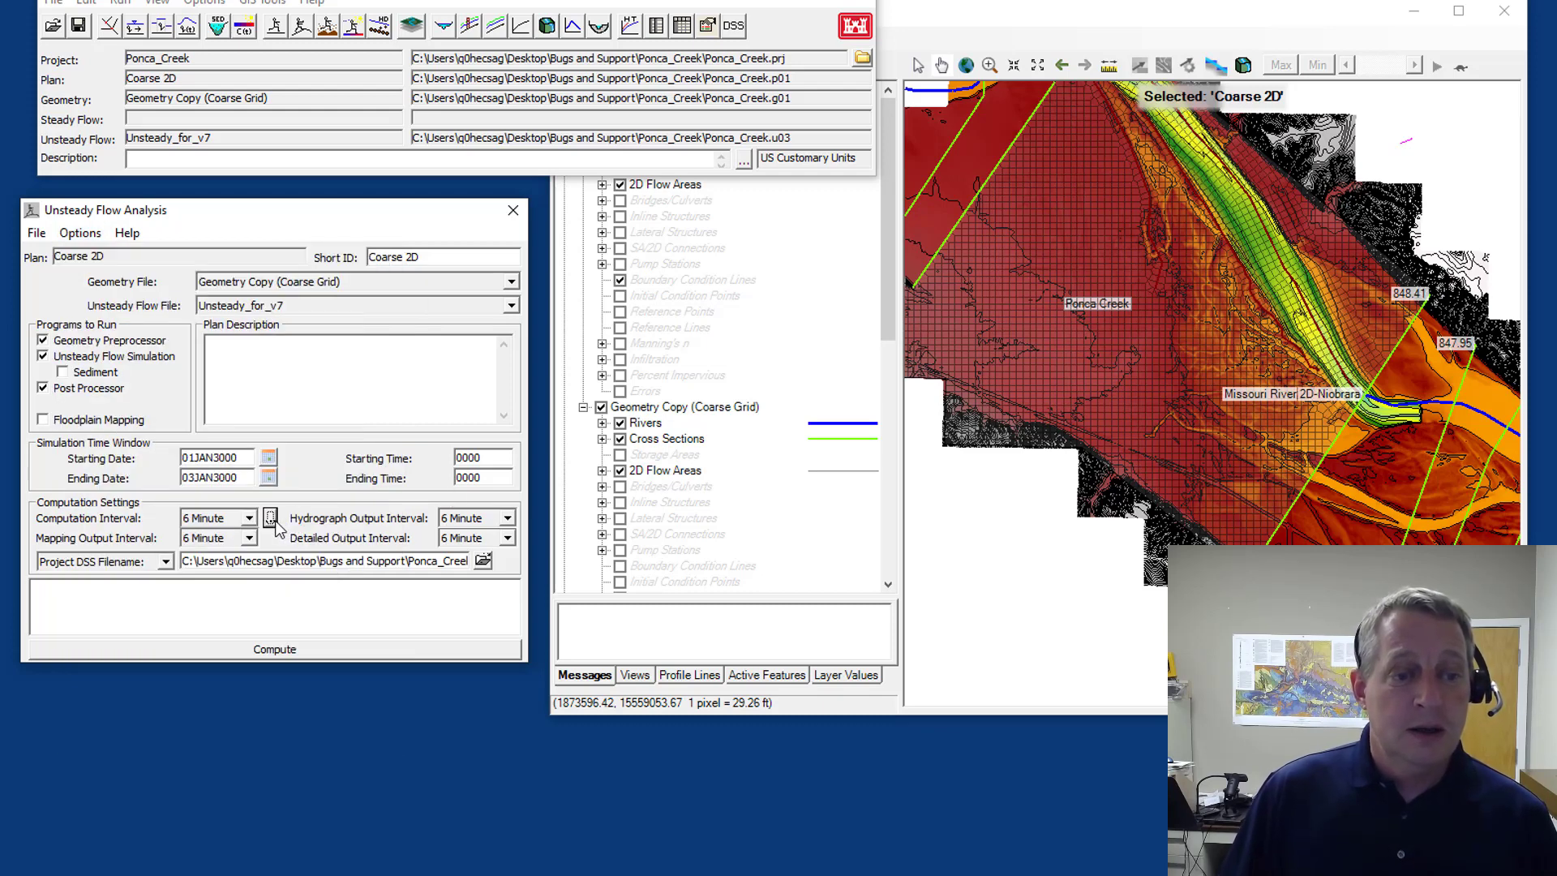
click(272, 519)
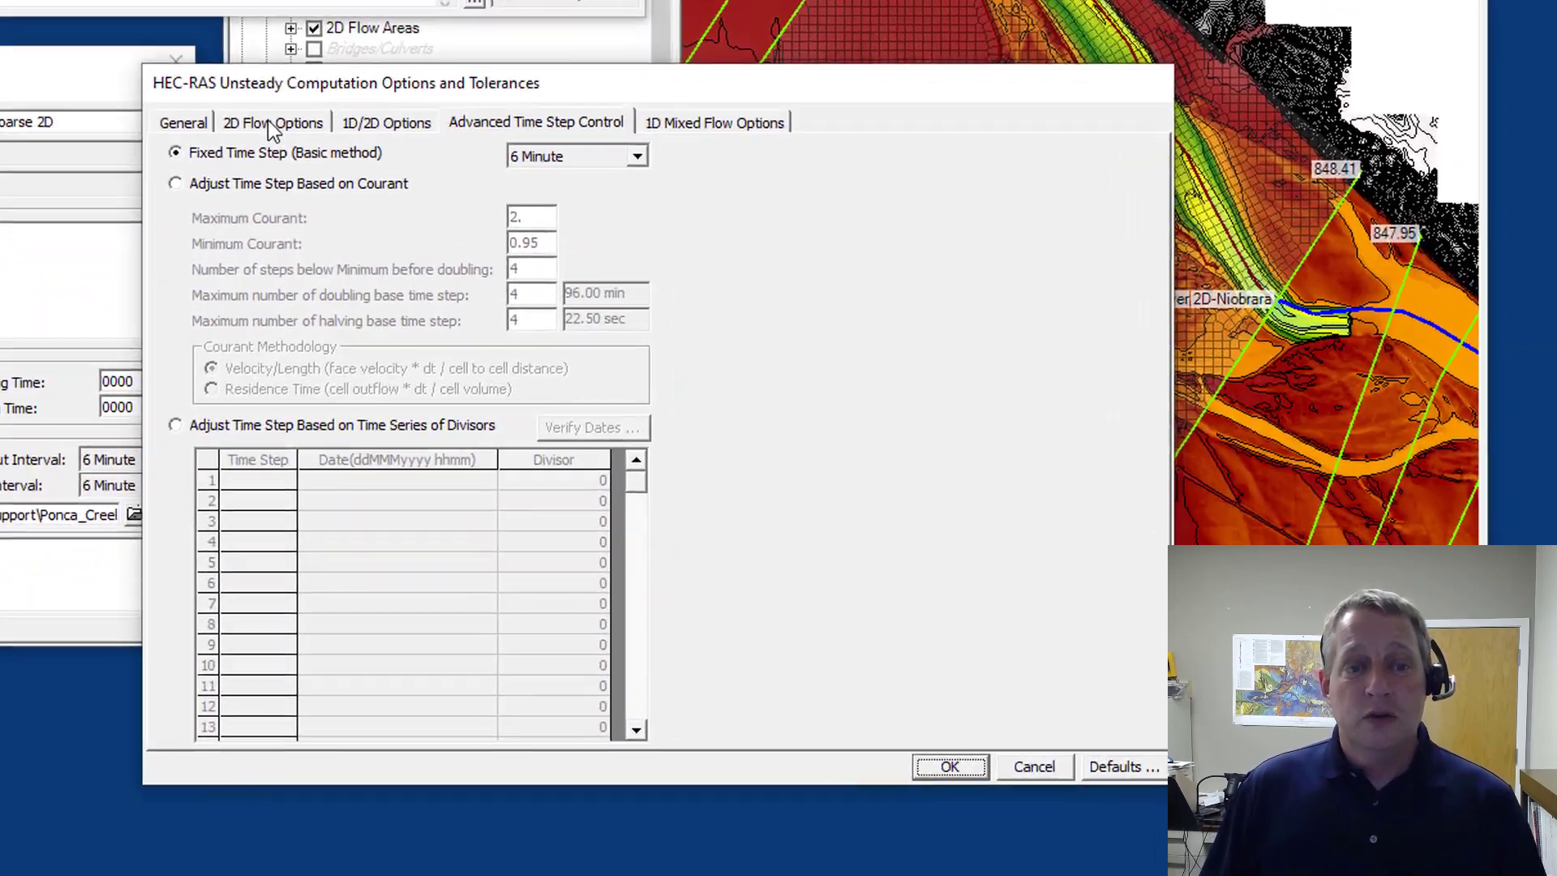
click(569, 259)
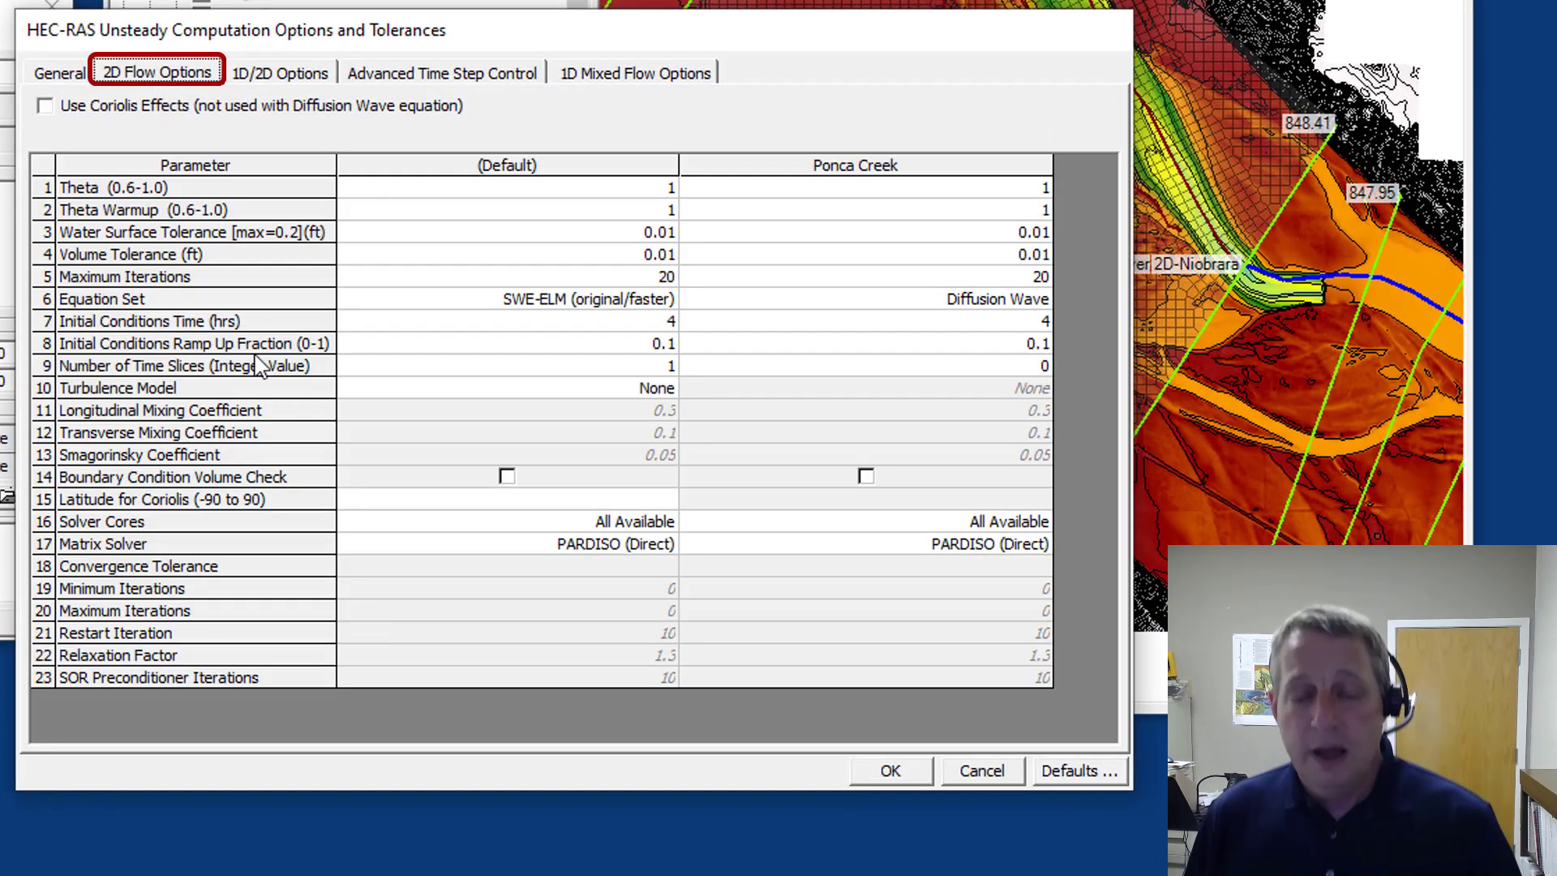
click(148, 370)
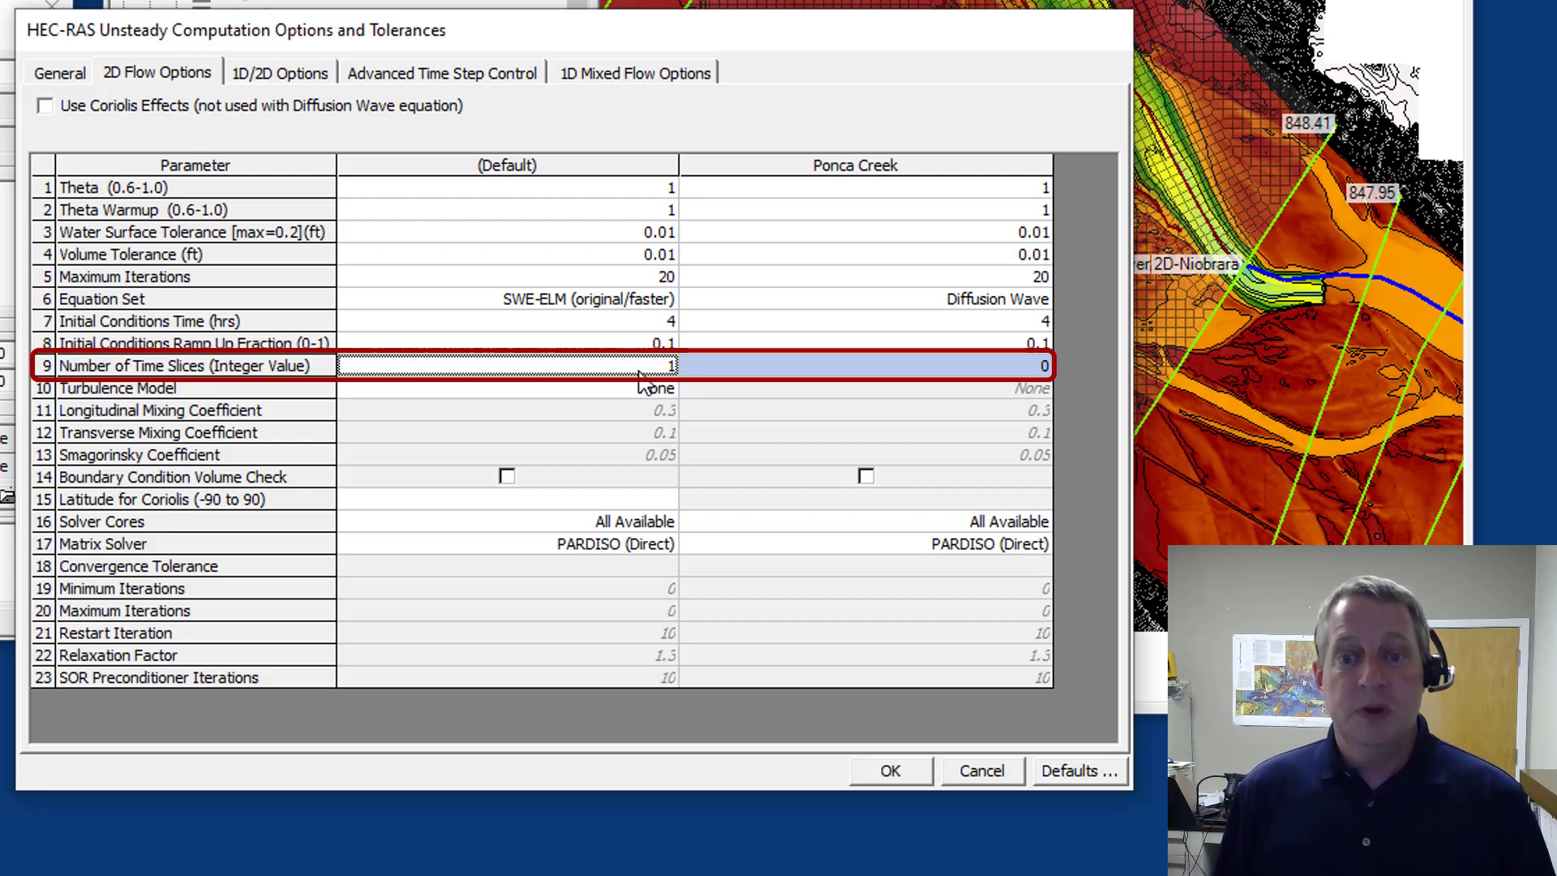
click(949, 171)
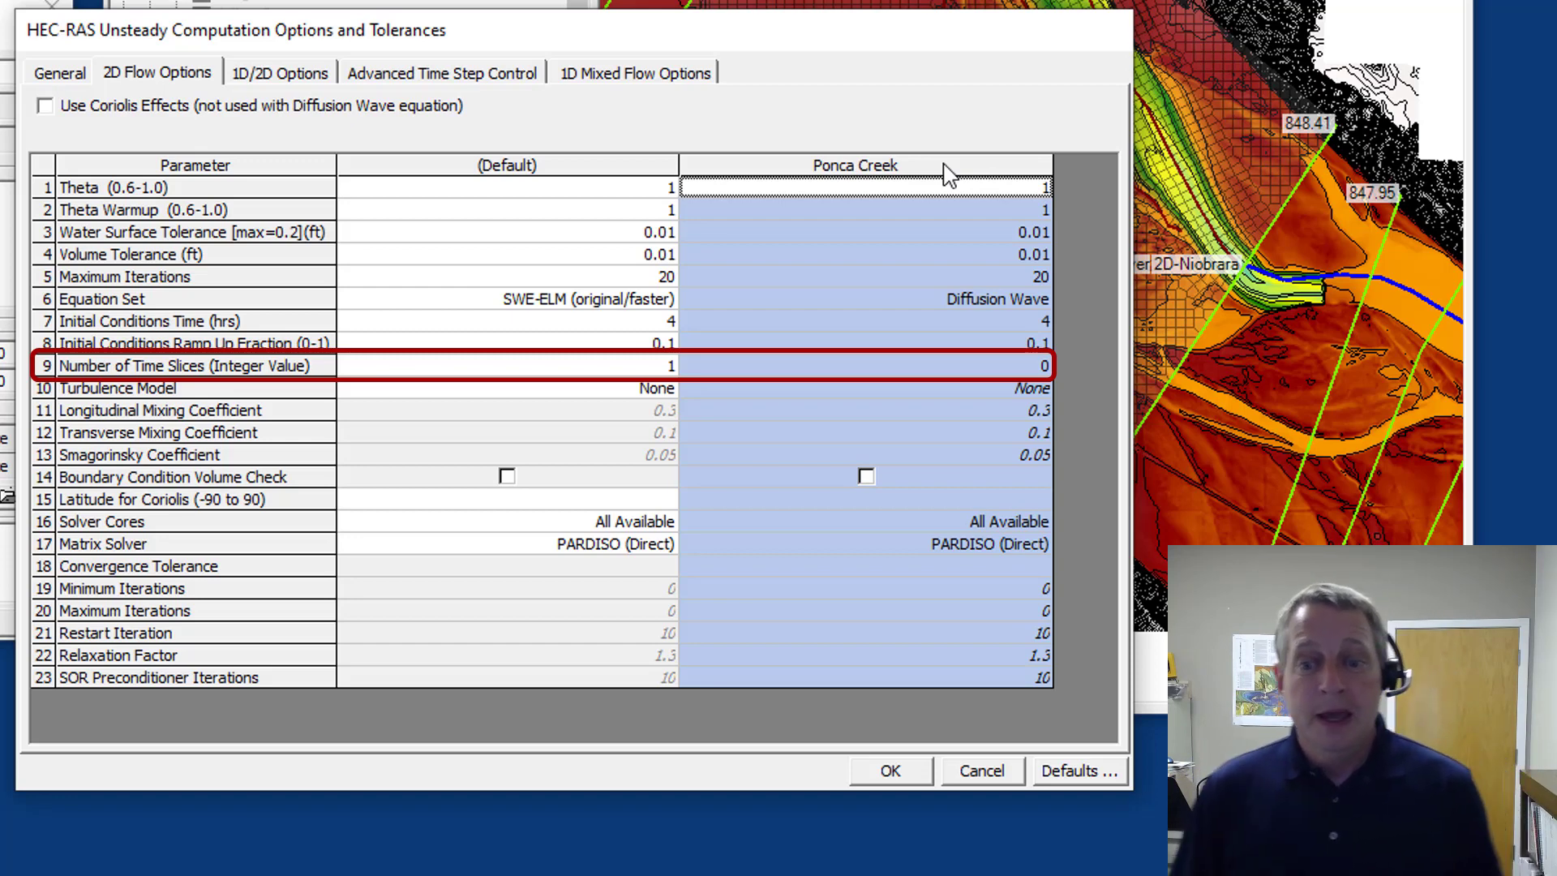
click(240, 369)
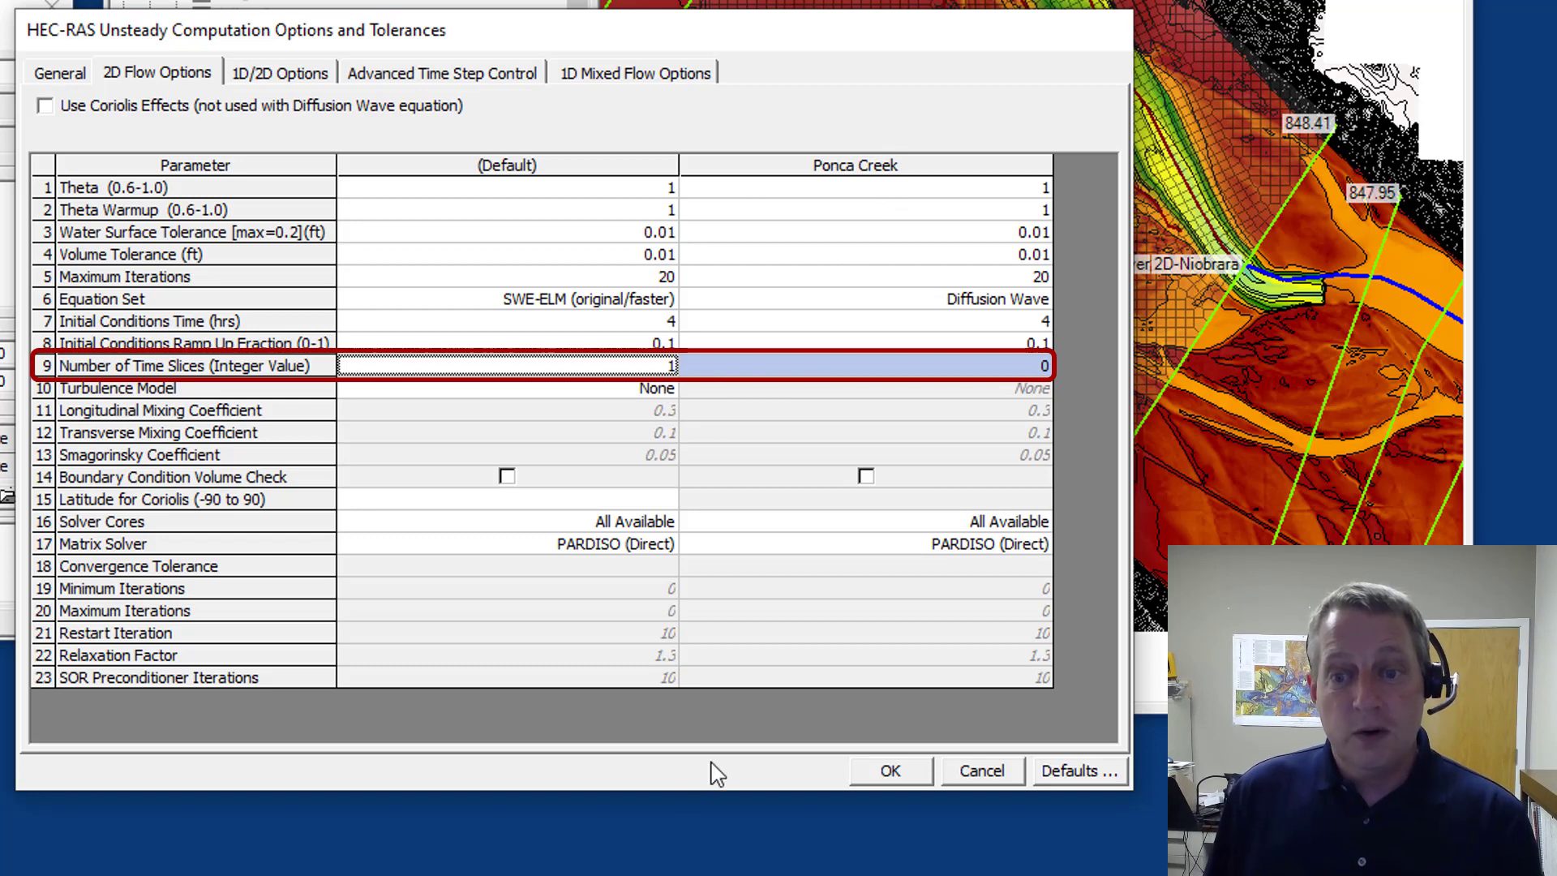
click(1027, 370)
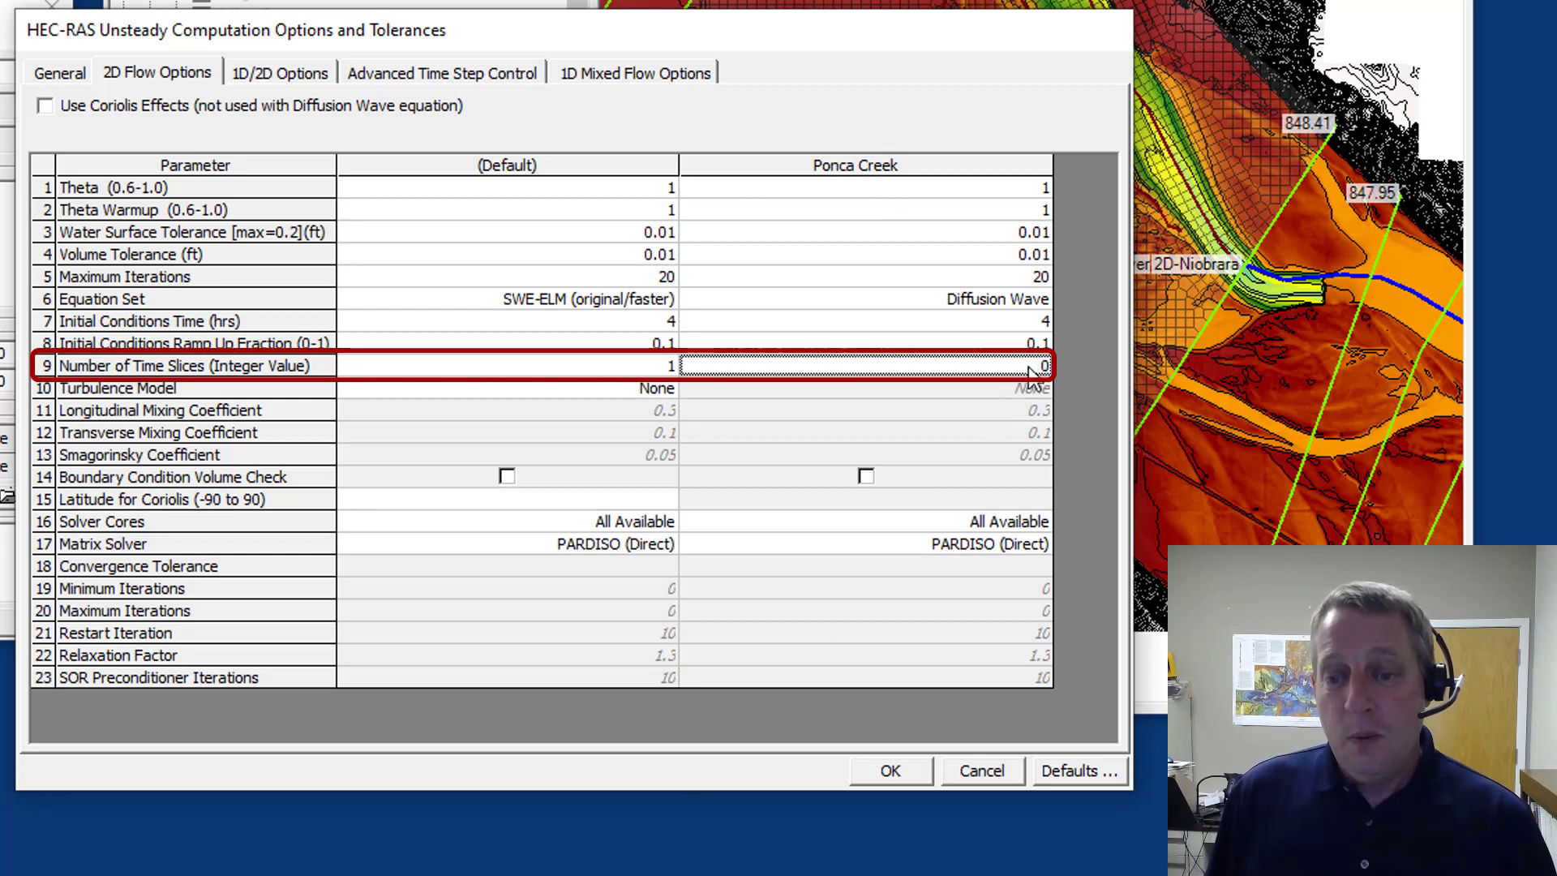
click(1028, 368)
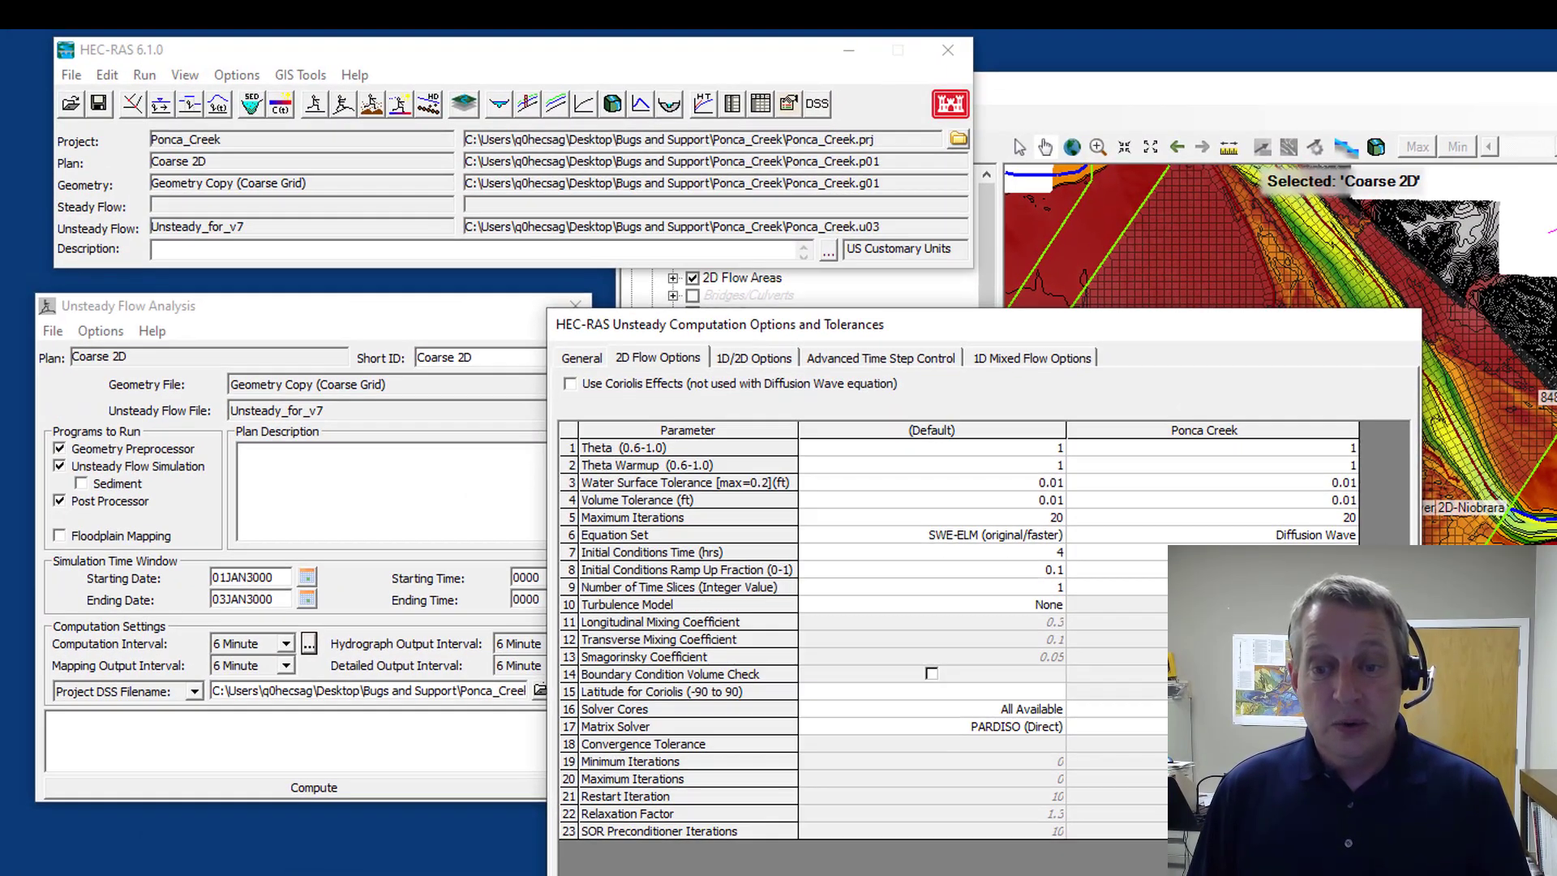
key(Return)
Save the Coarse 2D plan and run the unsteady flow computation with the edited time slicing.
click(53, 331)
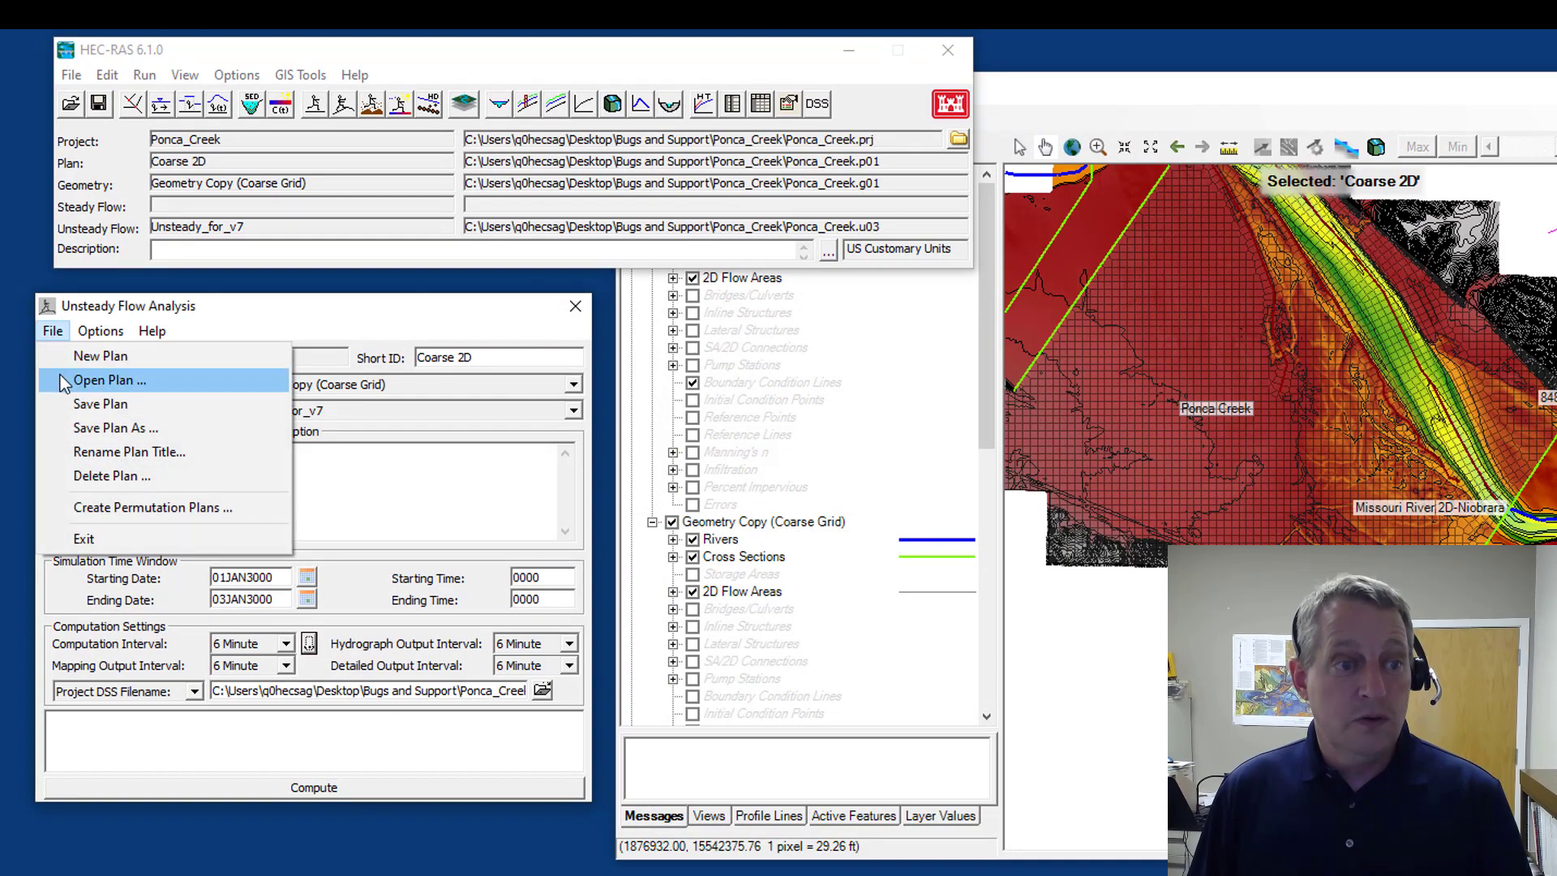
click(73, 404)
click(268, 785)
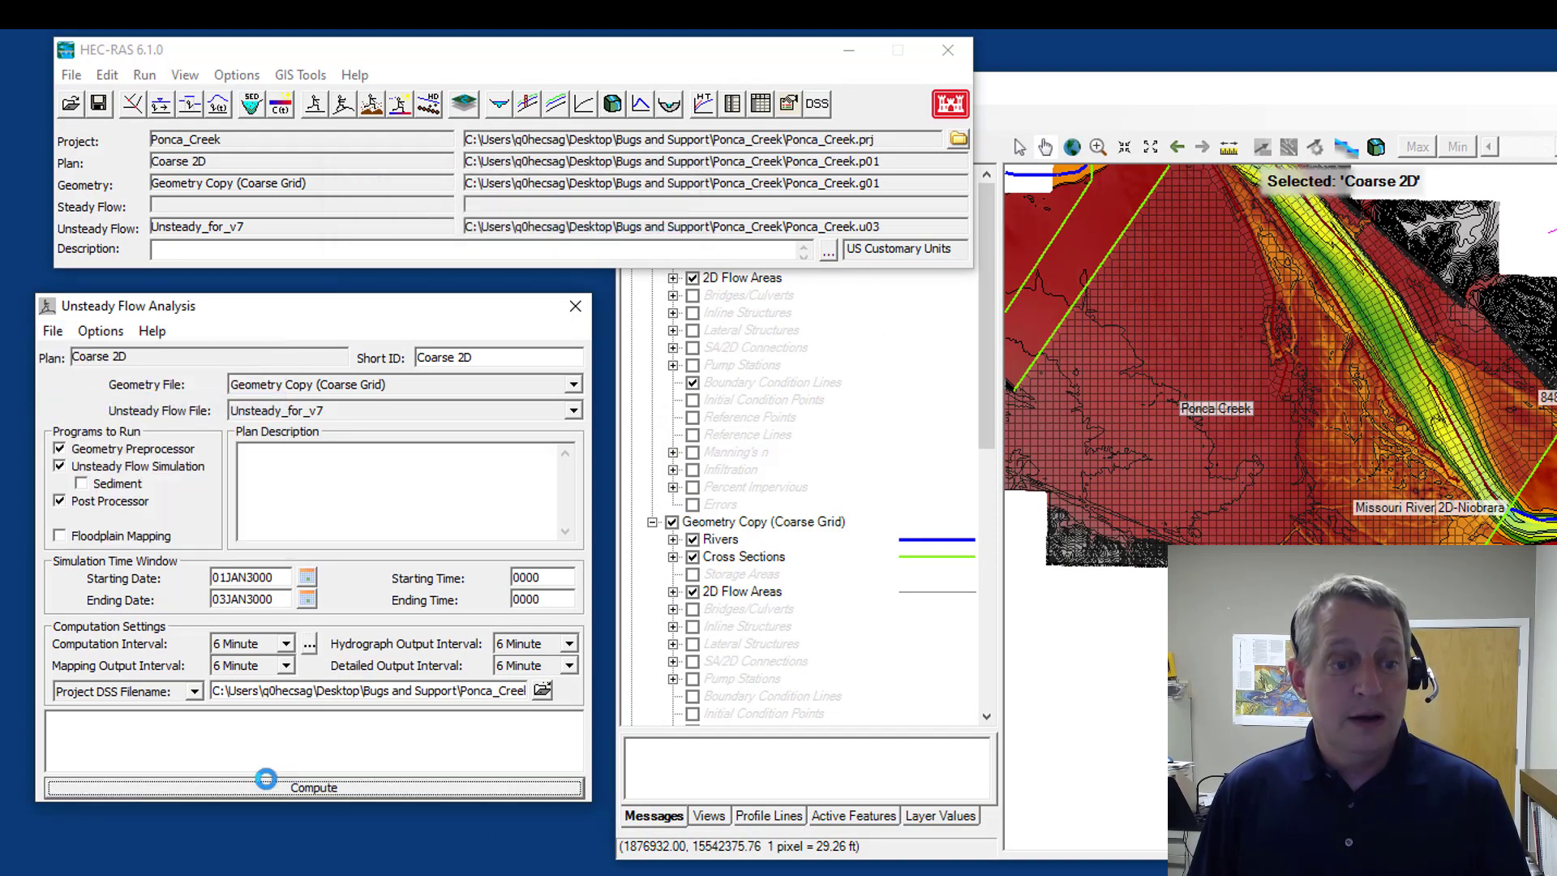